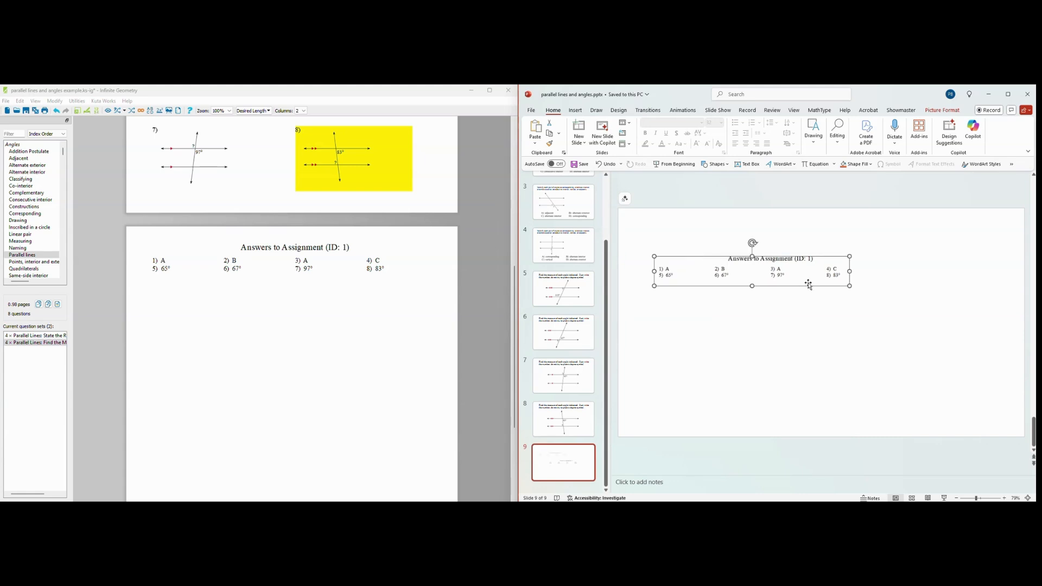
Enlarge the answer key picture on slide 9 to span most of the slide width and save the presentation
{"action": "left_click_drag", "start_coordinate": [849, 286], "coordinate": [885, 284]}
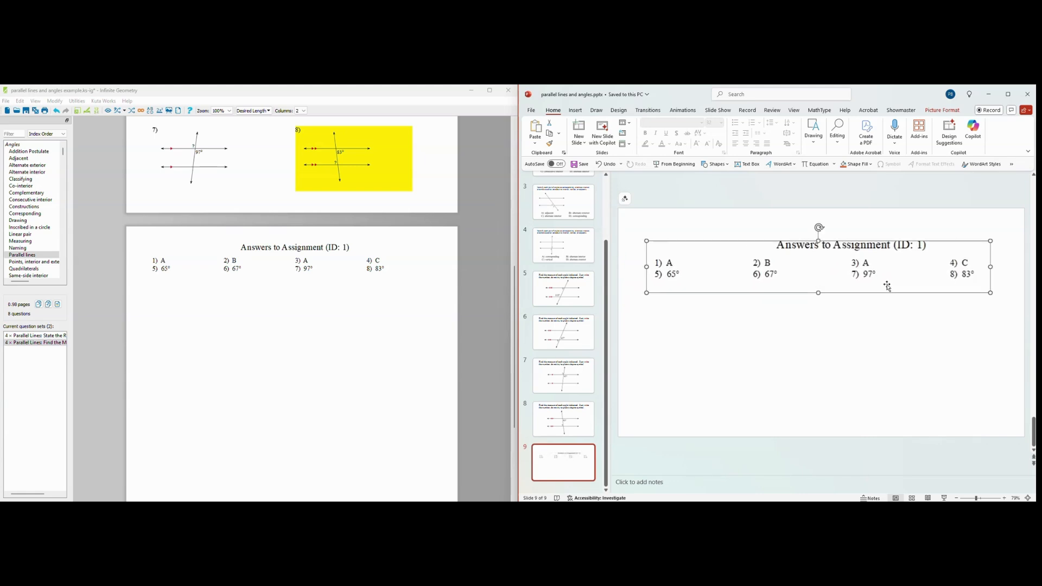
{"action": "left_click", "coordinate": [532, 112]}
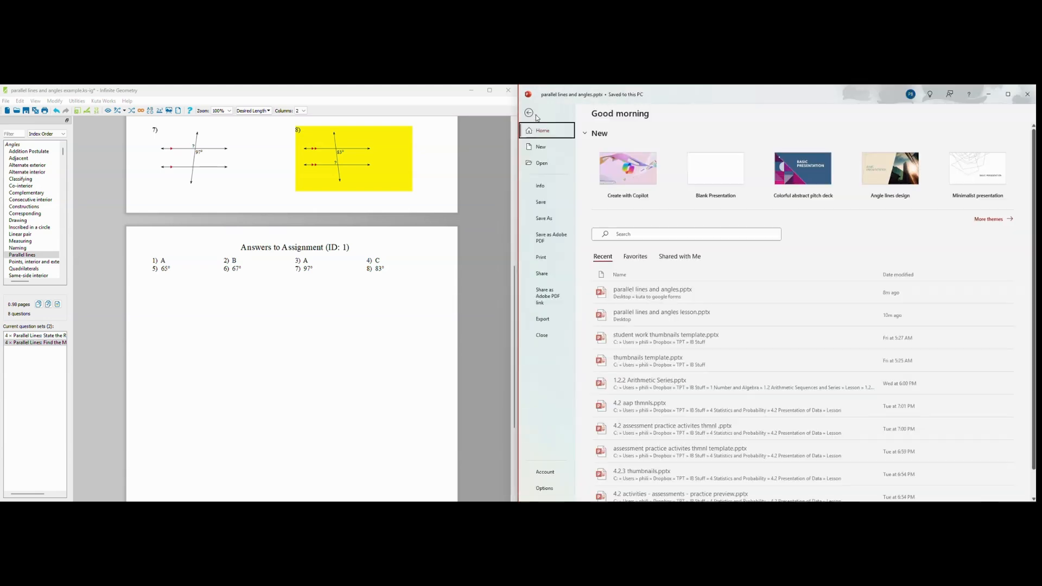
{"action": "left_click", "coordinate": [541, 203]}
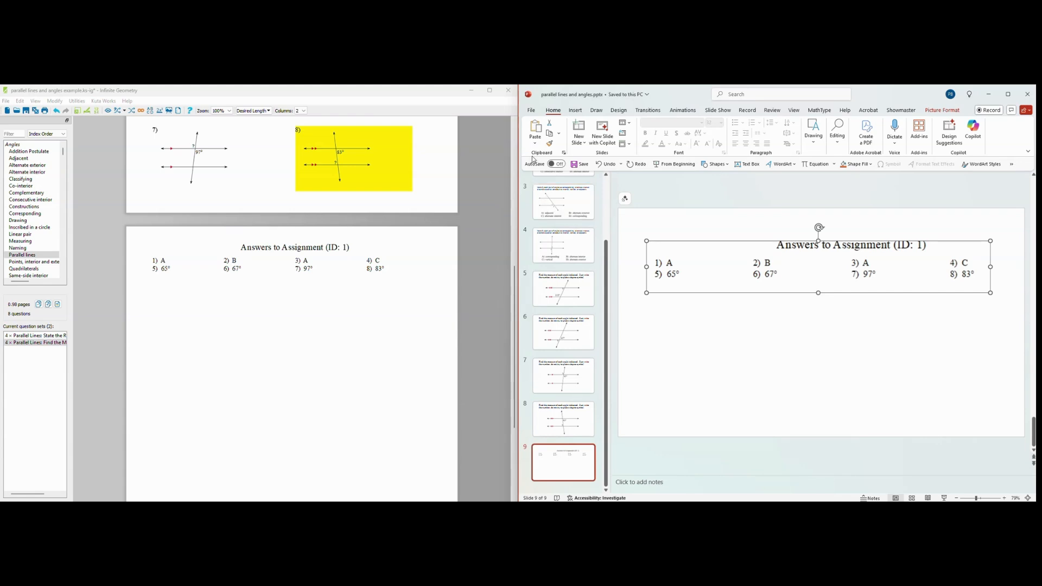
{"action": "left_click", "coordinate": [534, 115]}
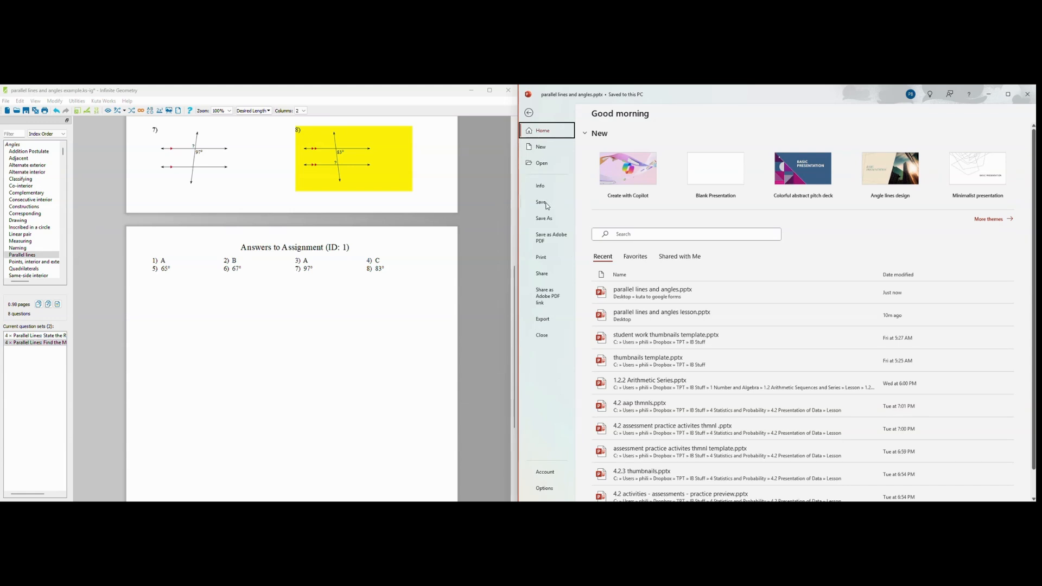
{"action": "left_click", "coordinate": [543, 220]}
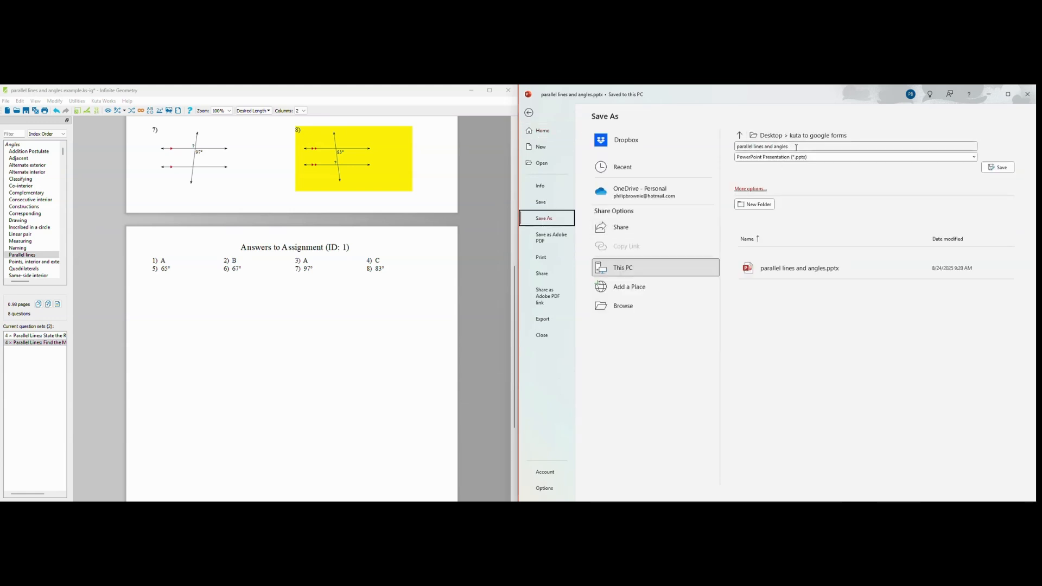
{"action": "left_click", "coordinate": [1001, 168]}
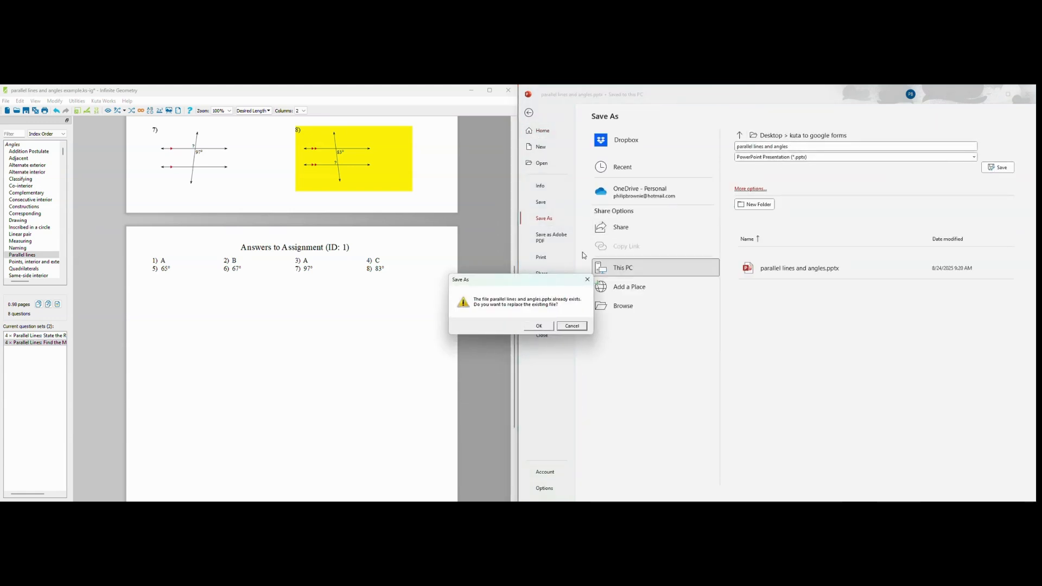
{"action": "left_click", "coordinate": [572, 326]}
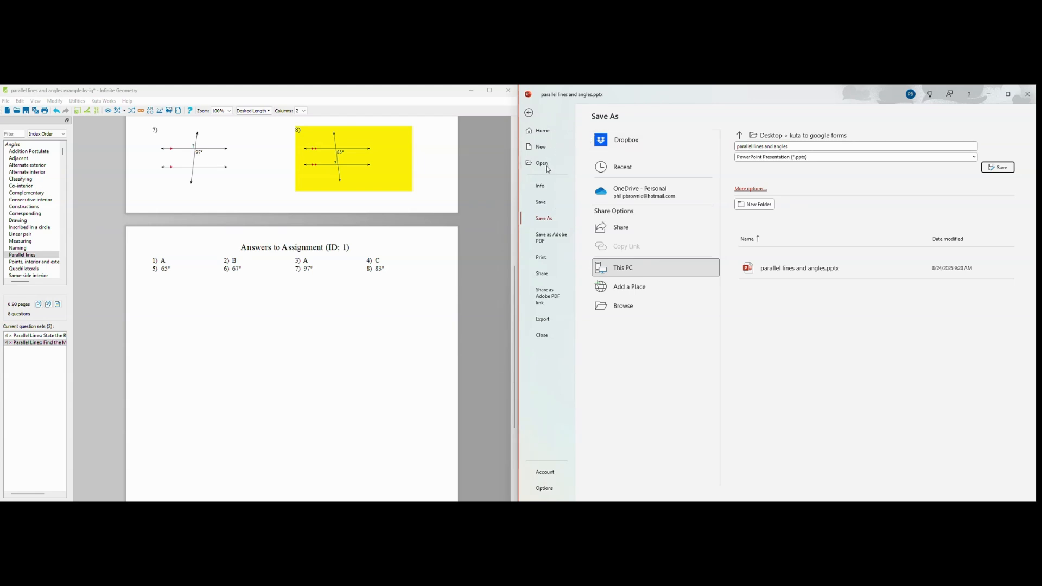
{"action": "left_click", "coordinate": [754, 157]}
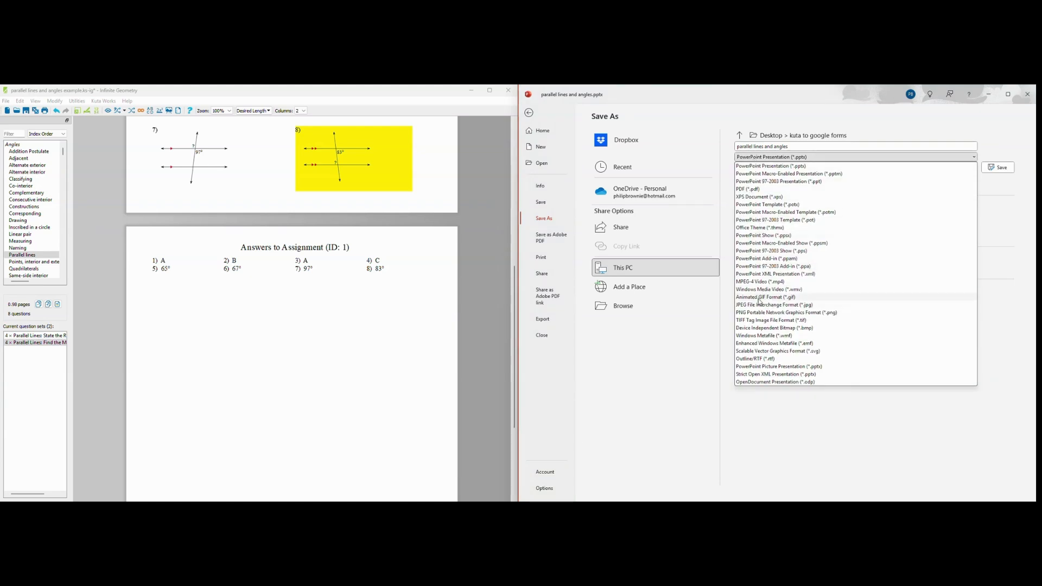
{"action": "key", "text": "Escape"}
{"action": "key", "text": "Escape"}
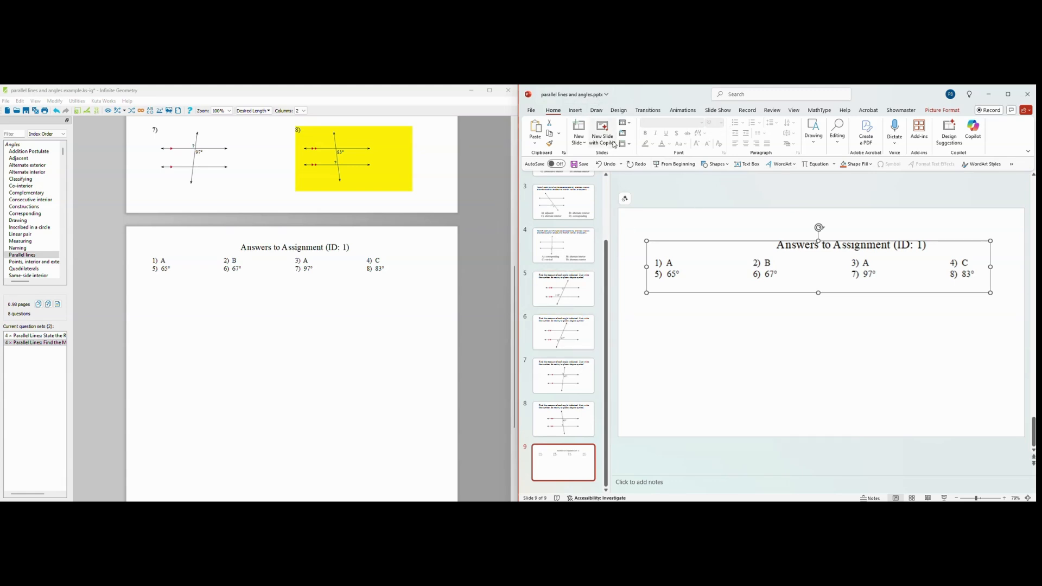
Export all slides as JPEG images named parallel lines and angles into the Desktop folder kuta to google forms
{"action": "left_click", "coordinate": [531, 113]}
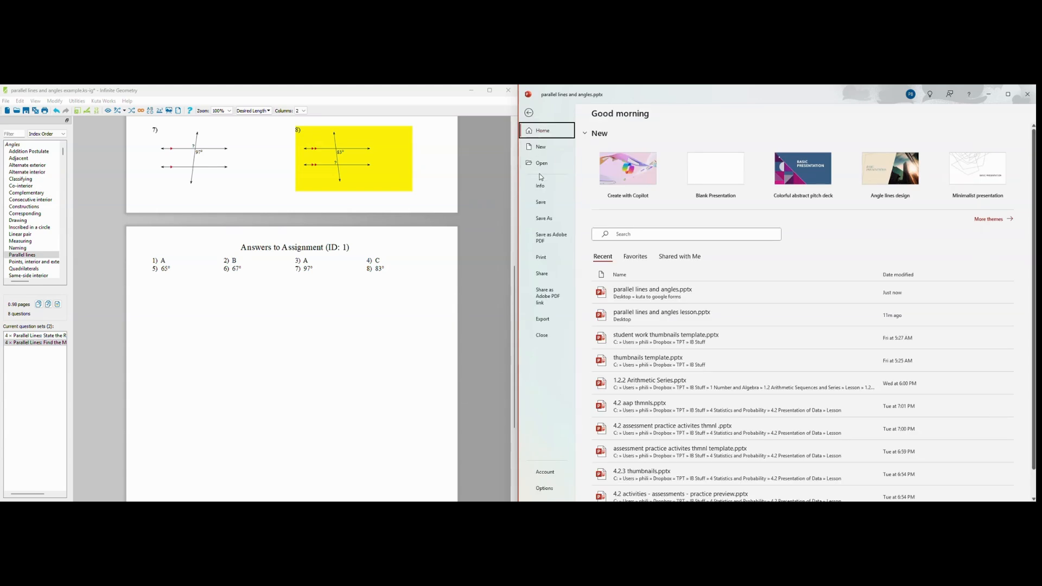
{"action": "left_click", "coordinate": [545, 217]}
{"action": "left_click", "coordinate": [807, 157]}
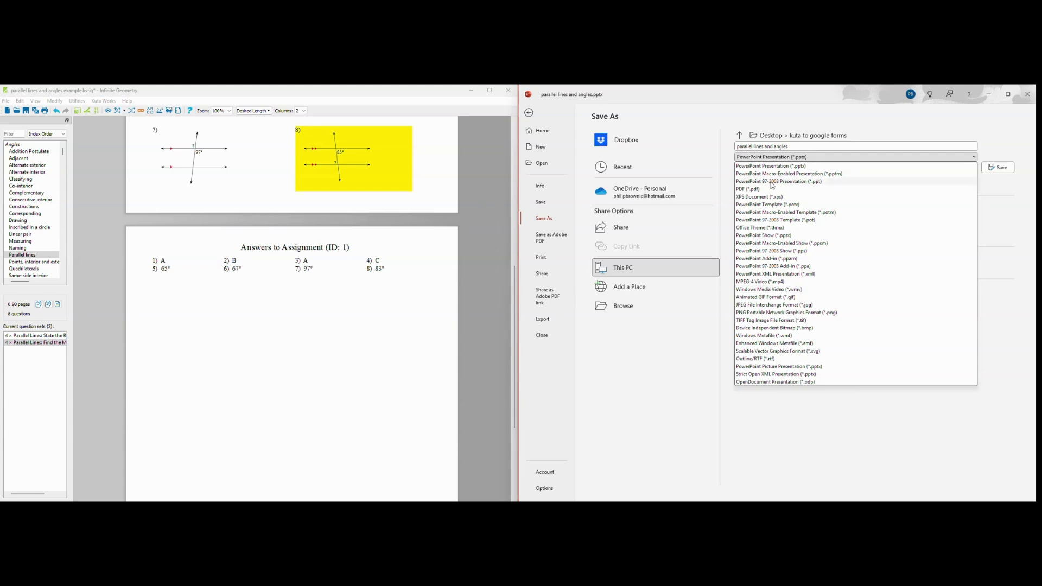
{"action": "left_click", "coordinate": [772, 148]}
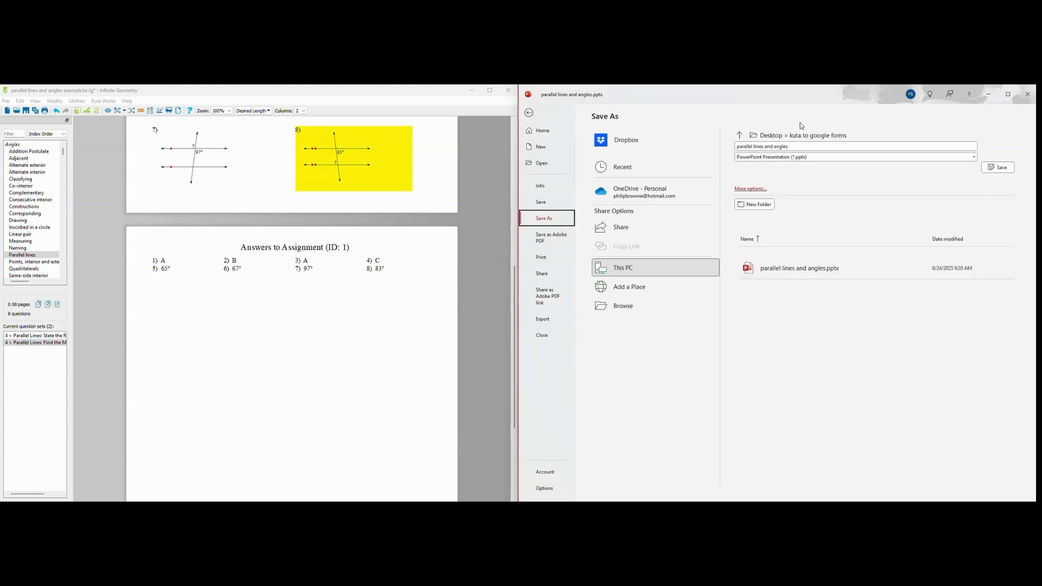
{"action": "left_click", "coordinate": [788, 158]}
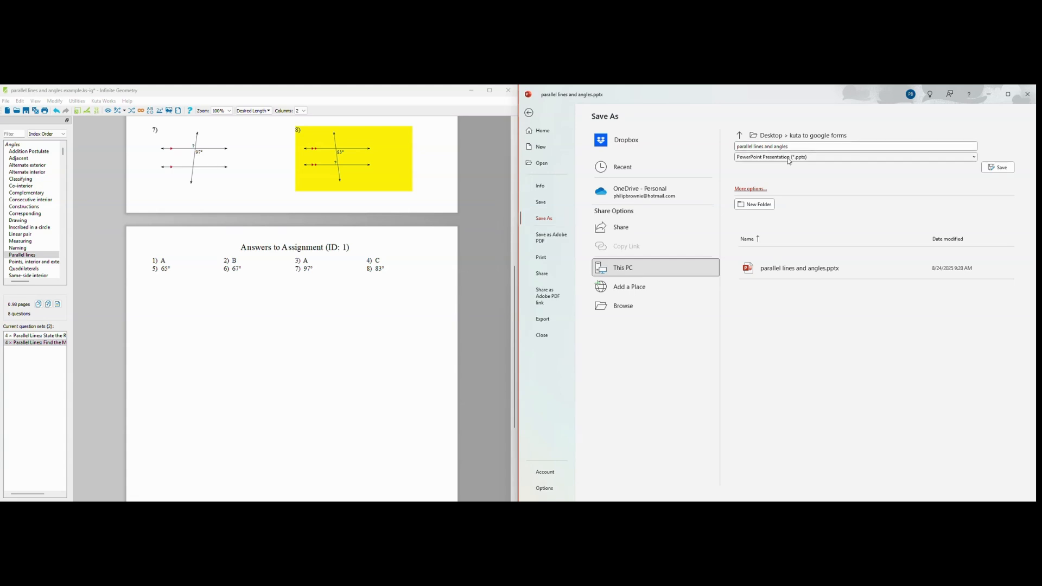
{"action": "left_click", "coordinate": [789, 159]}
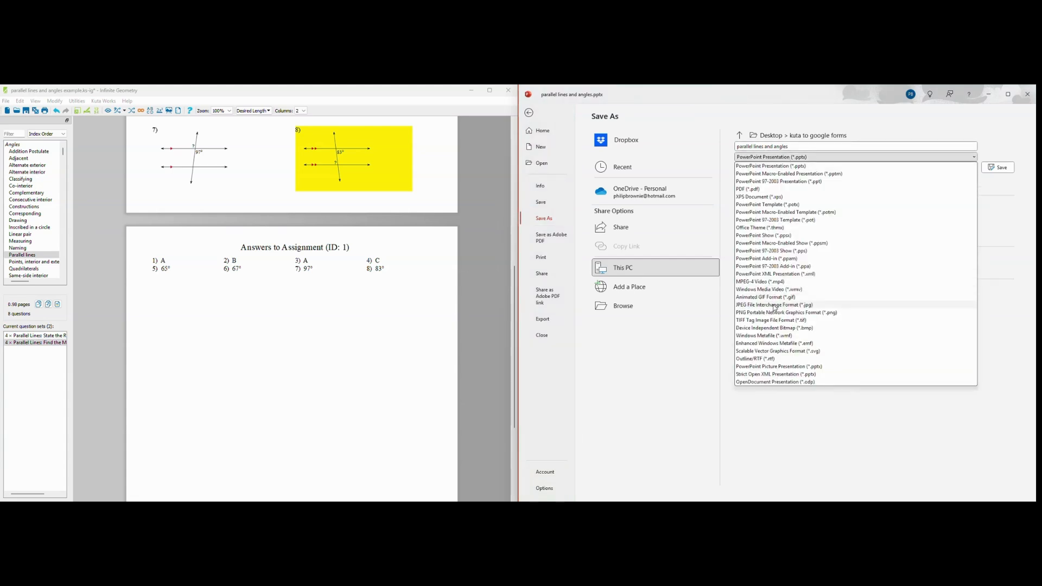
{"action": "left_click", "coordinate": [774, 306]}
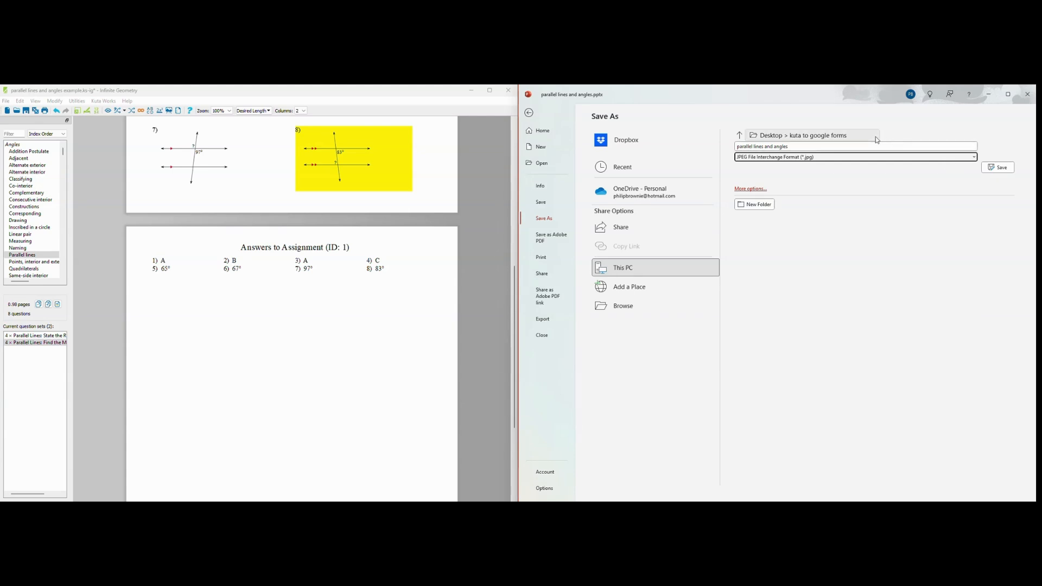
{"action": "left_click", "coordinate": [999, 168]}
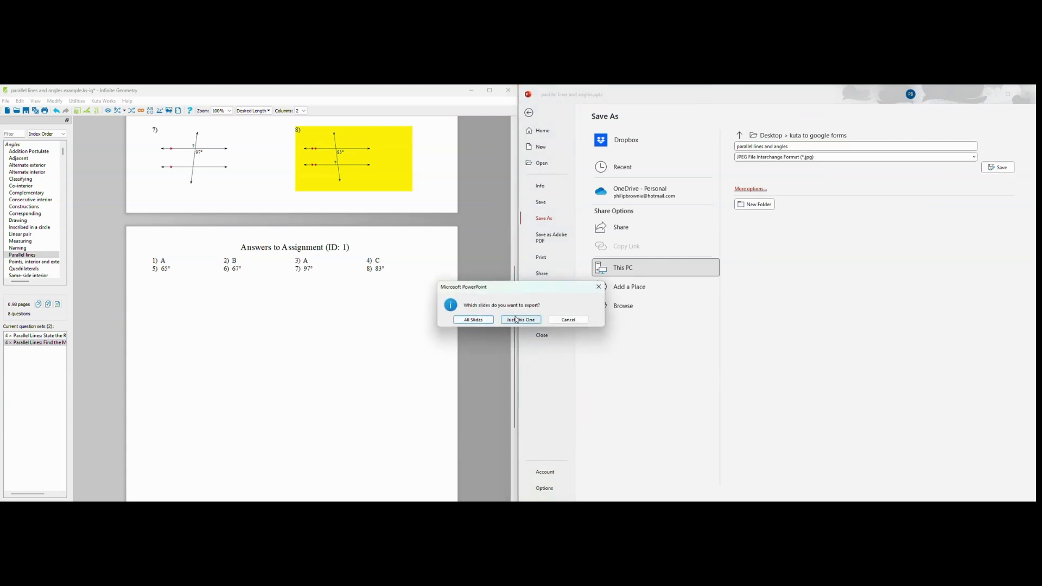
{"action": "left_click", "coordinate": [477, 321]}
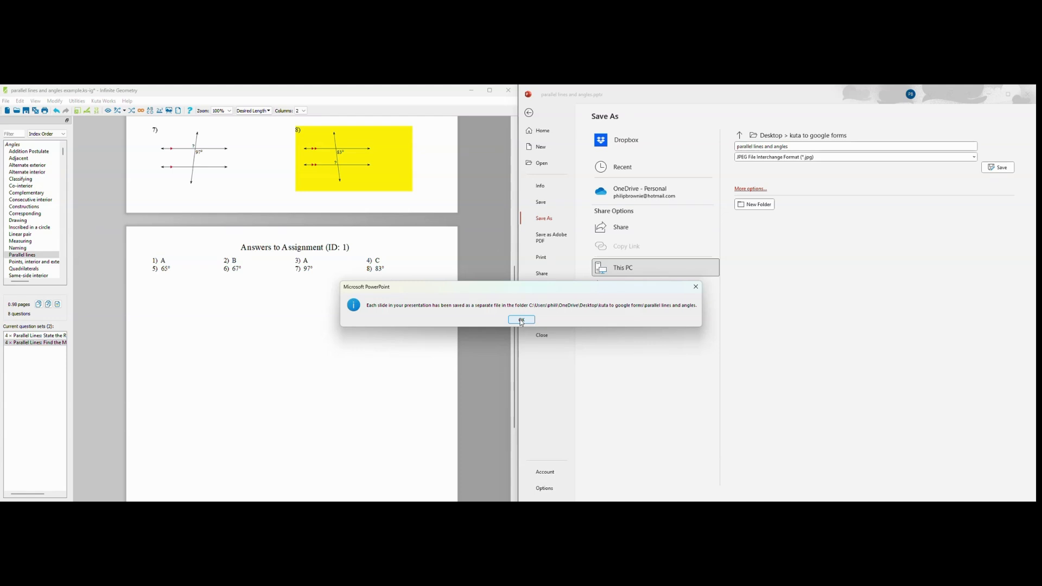
{"action": "left_click", "coordinate": [521, 320]}
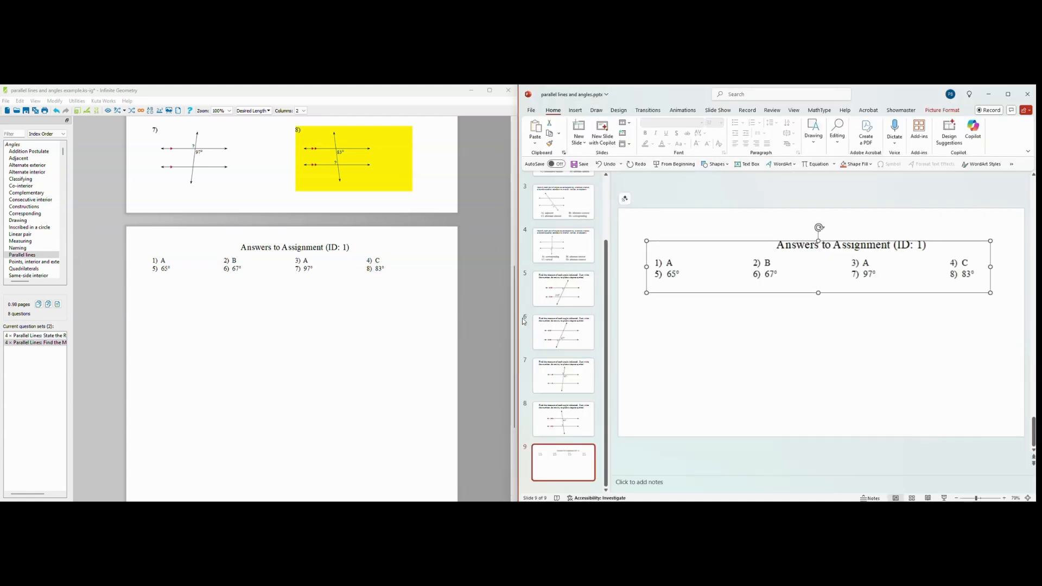
Close the presentation to get back to the Parallel Lines and Angles form in Google Forms, and dismiss its theme options
{"action": "scroll", "coordinate": [377, 321], "scroll_direction": "up", "scroll_amount": 3}
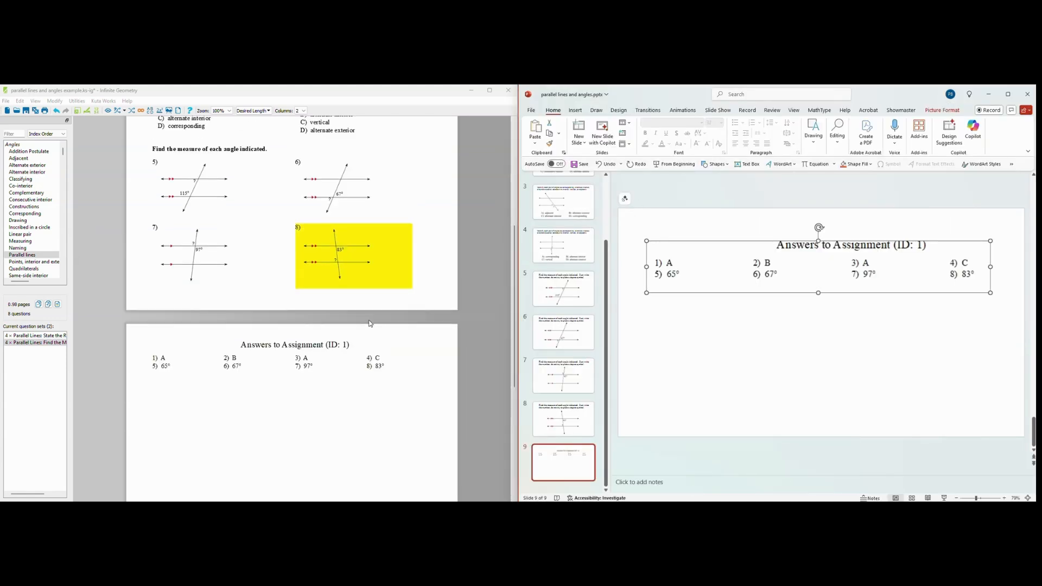
{"action": "scroll", "coordinate": [719, 302], "scroll_direction": "up", "scroll_amount": 4}
{"action": "scroll", "coordinate": [942, 213], "scroll_direction": "up", "scroll_amount": 2}
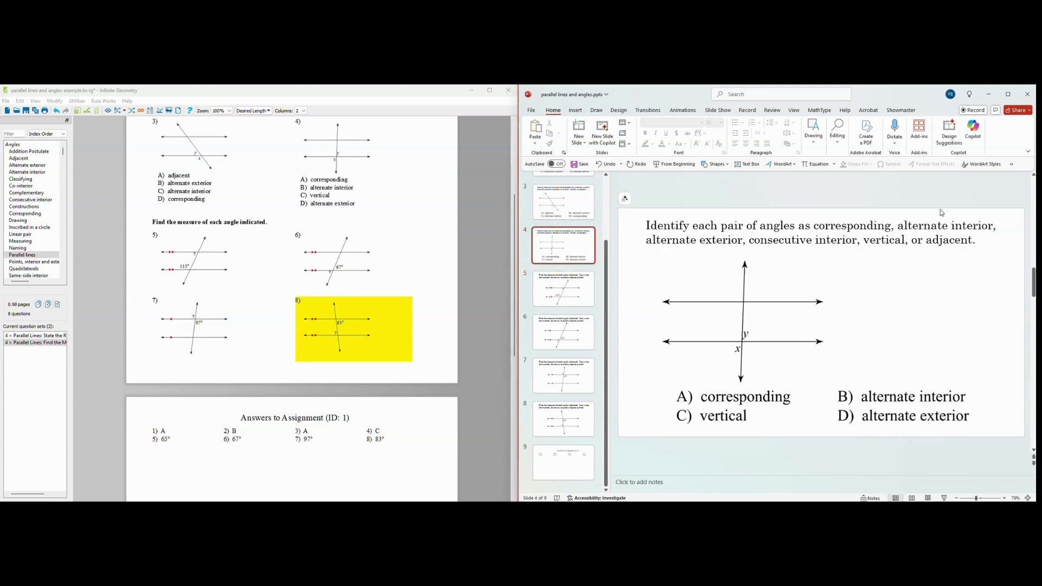
{"action": "left_click", "coordinate": [1027, 94]}
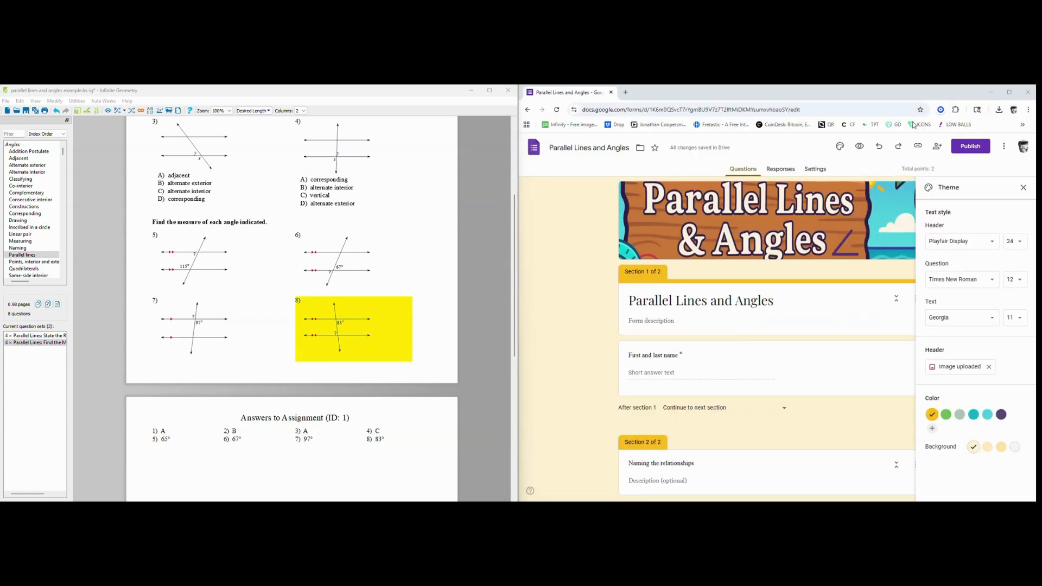
{"action": "left_click", "coordinate": [1023, 187]}
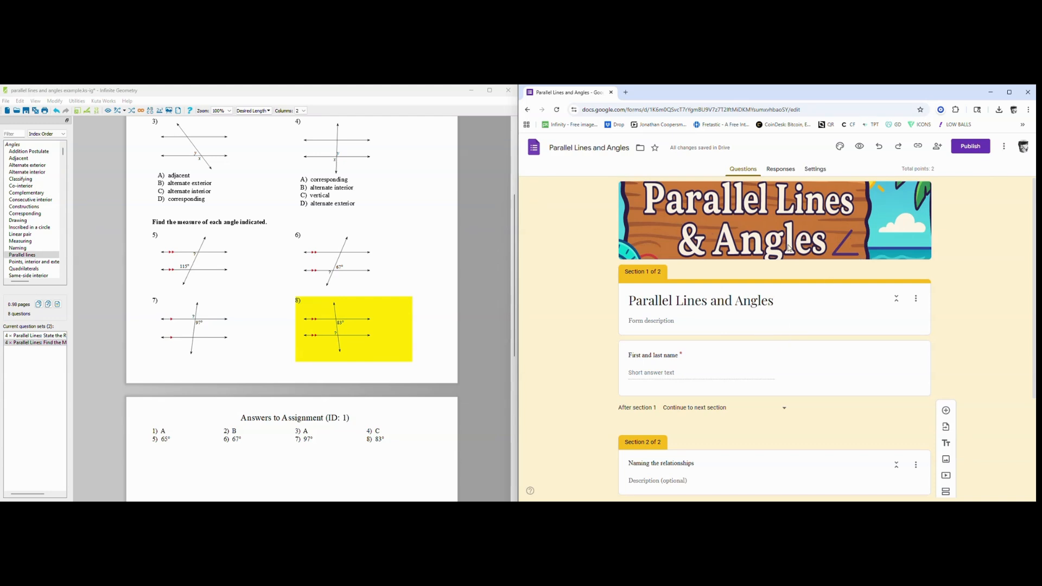
Switch the quiz's grade release to later and back to immediately after each submission, and review the respondent and response settings
{"action": "left_click", "coordinate": [816, 170]}
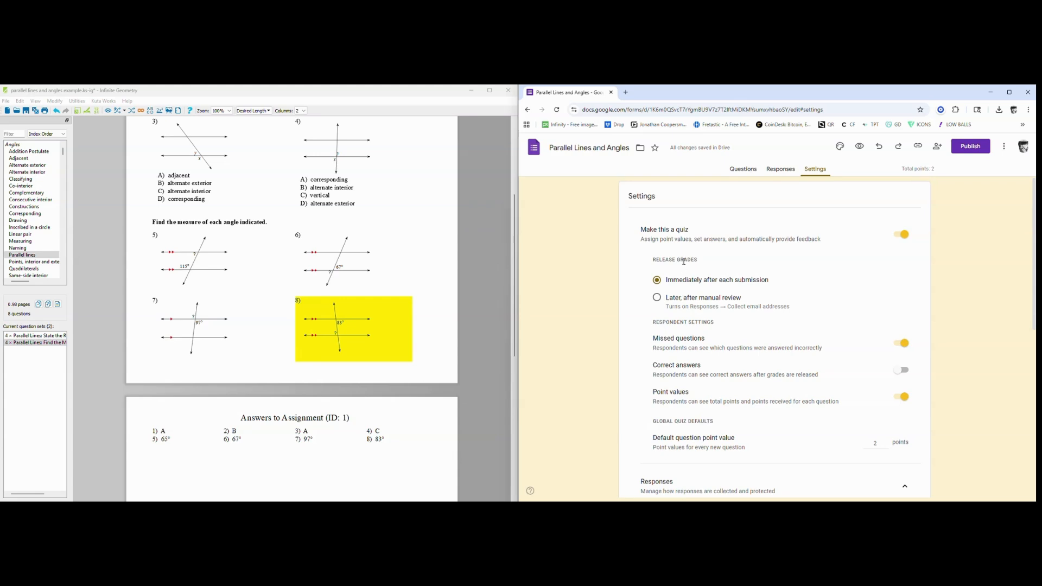
{"action": "left_click", "coordinate": [657, 297]}
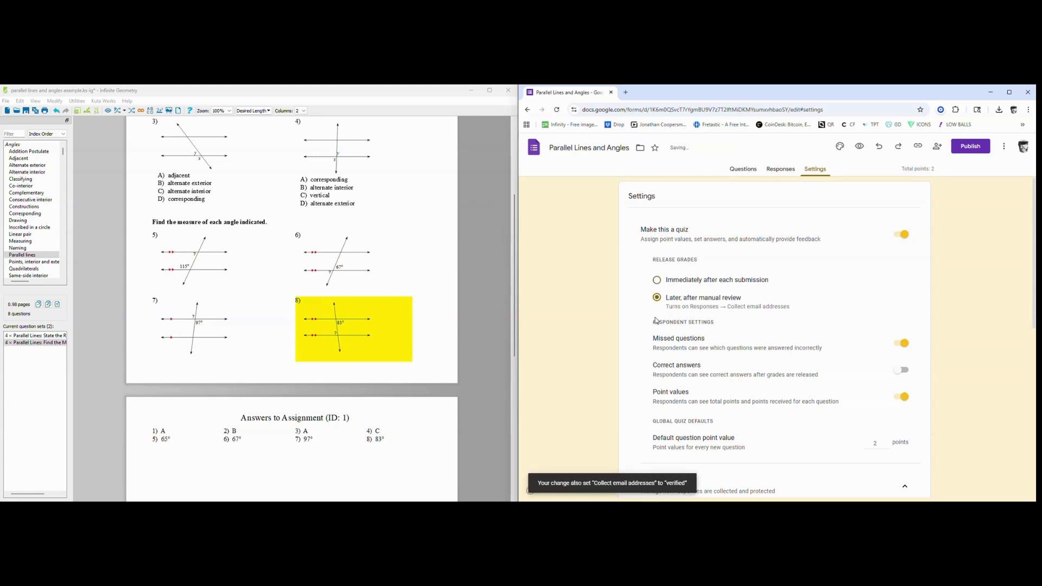
{"action": "left_click", "coordinate": [657, 282]}
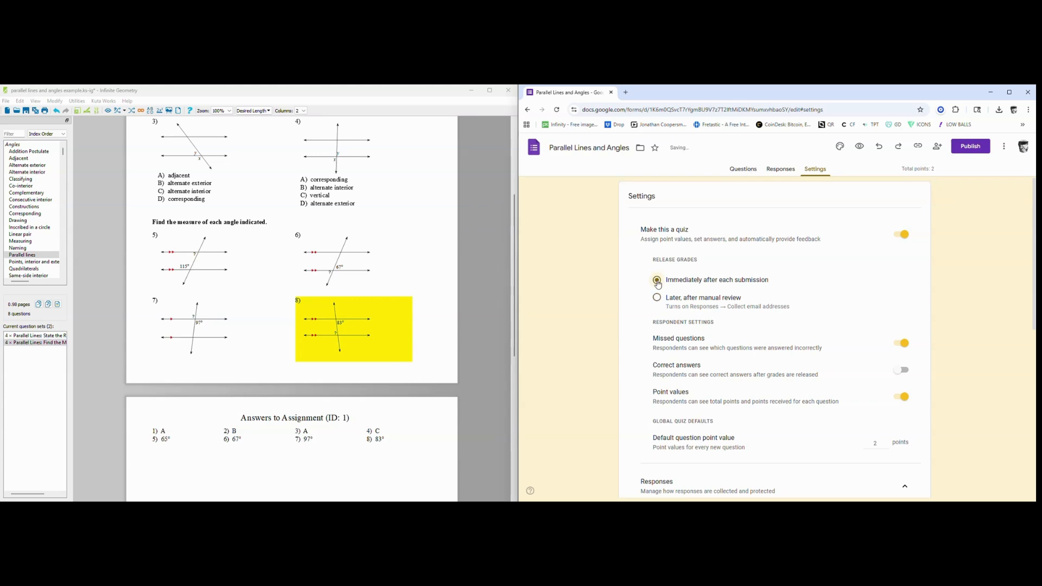
{"action": "scroll", "coordinate": [705, 279], "scroll_direction": "down", "scroll_amount": 2}
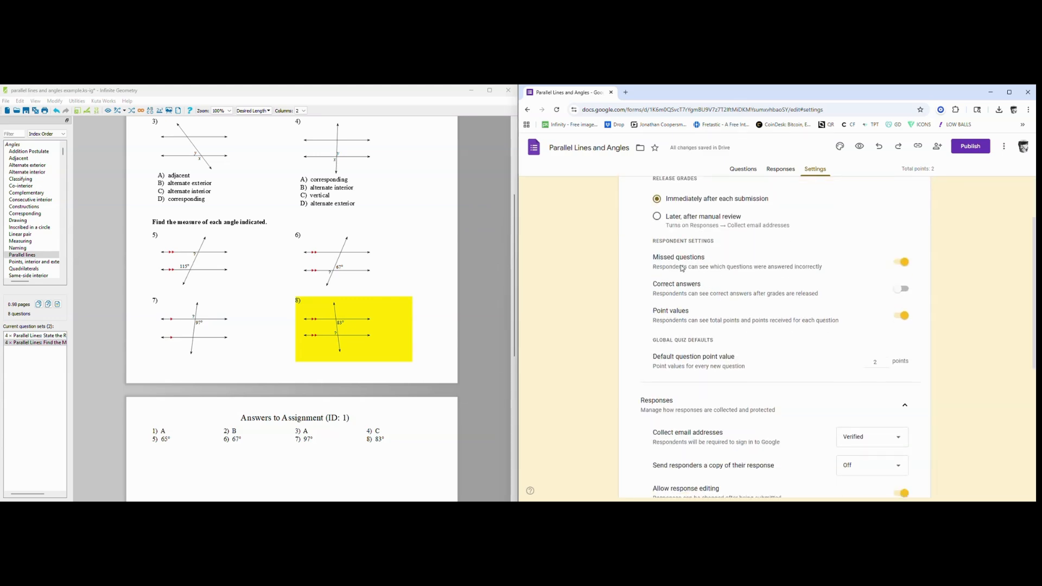
{"action": "scroll", "coordinate": [788, 293], "scroll_direction": "down", "scroll_amount": 2}
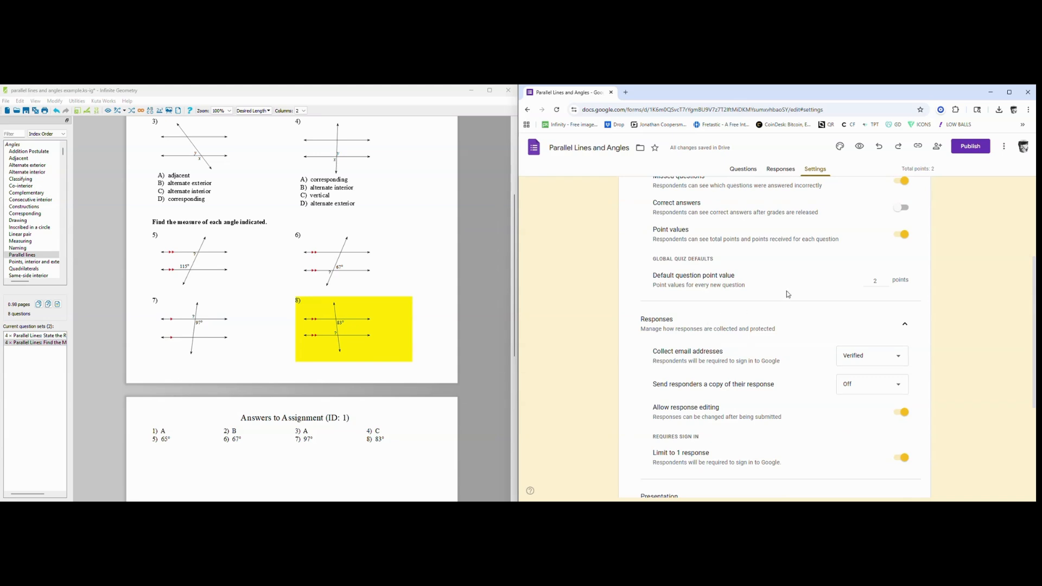
{"action": "scroll", "coordinate": [777, 309], "scroll_direction": "down", "scroll_amount": 3}
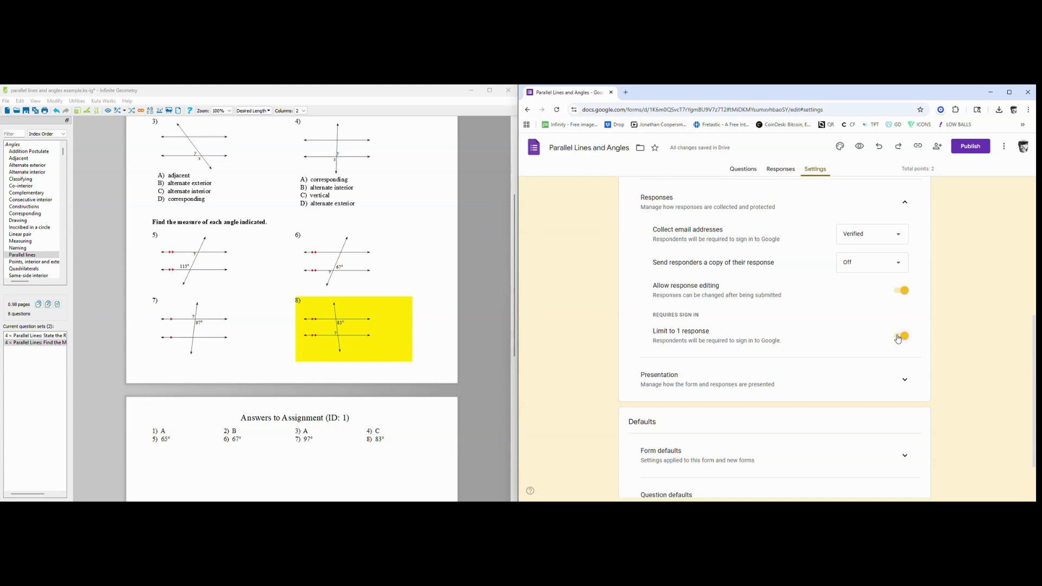
{"action": "scroll", "coordinate": [814, 309], "scroll_direction": "up", "scroll_amount": 5}
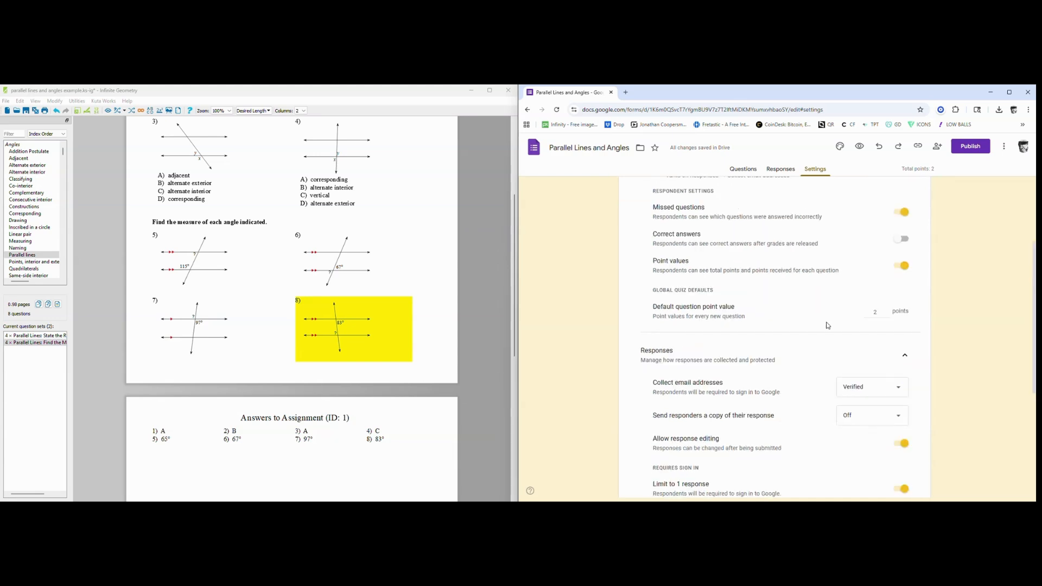
Delete the Naming the relationships section together with its question, and select the First and last name question
{"action": "left_click", "coordinate": [738, 169]}
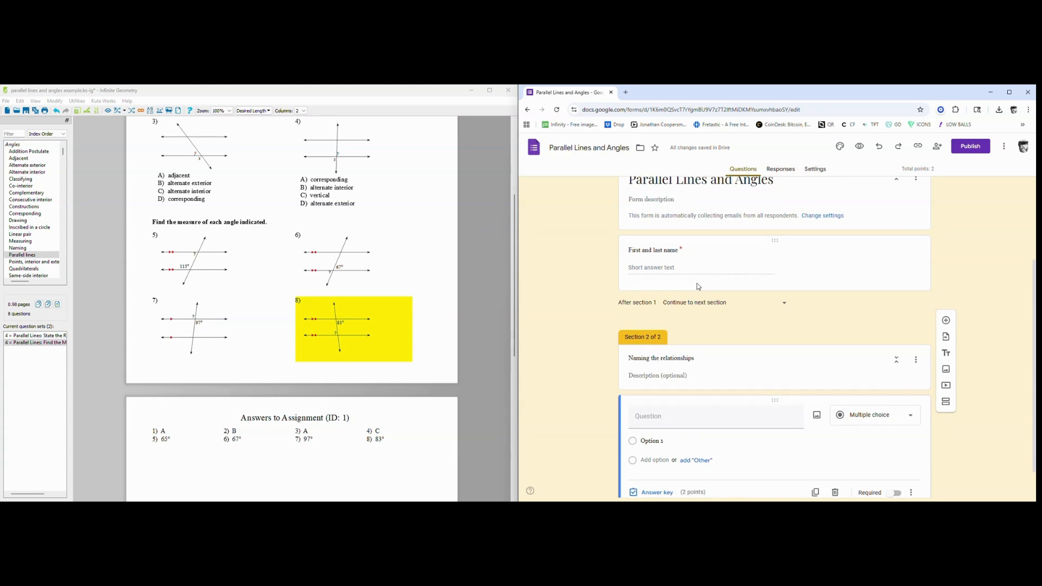
{"action": "scroll", "coordinate": [675, 260], "scroll_direction": "down", "scroll_amount": 2}
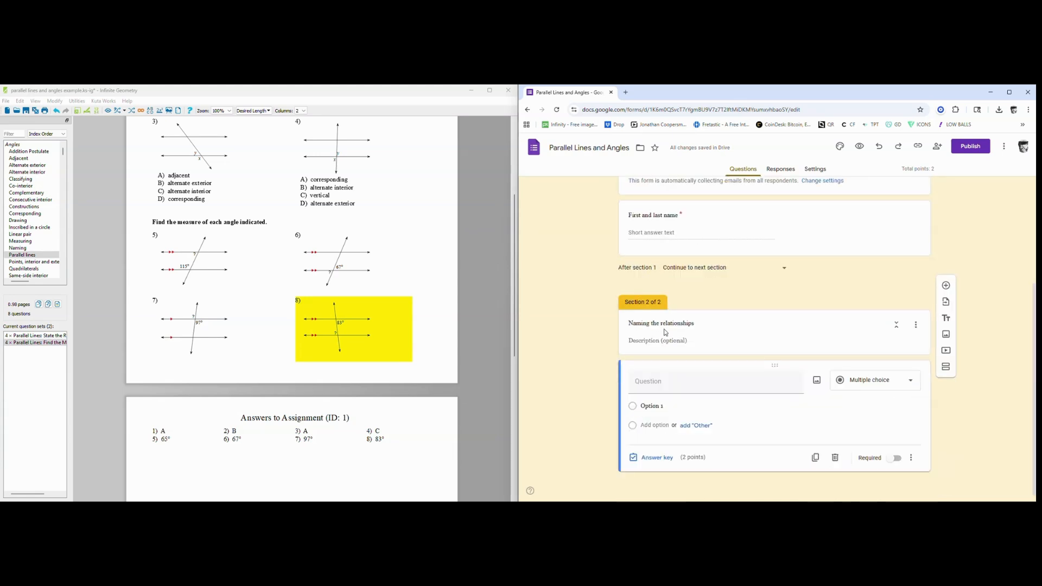
{"action": "left_click", "coordinate": [916, 329]}
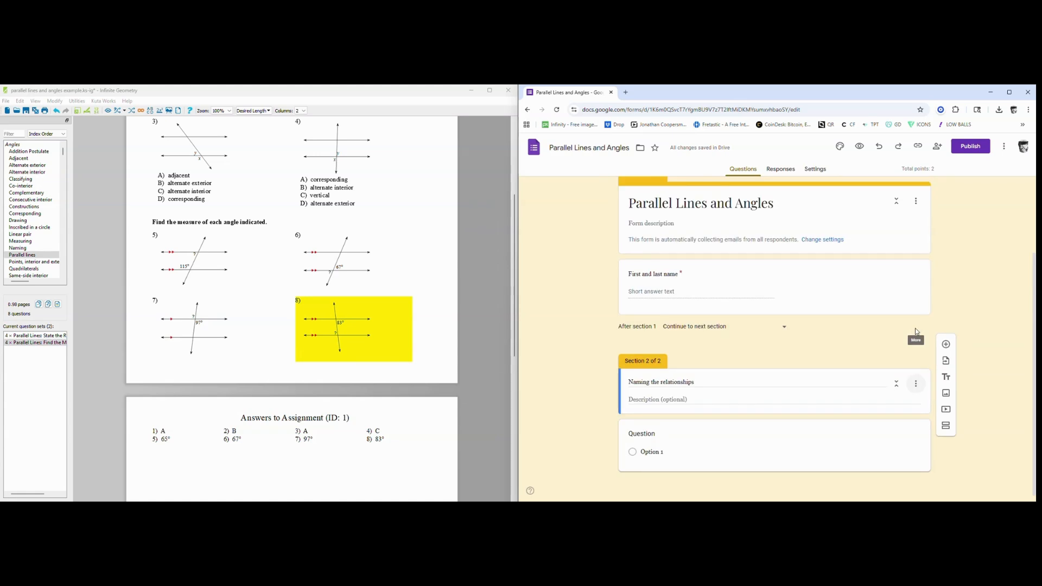
{"action": "left_click", "coordinate": [915, 386]}
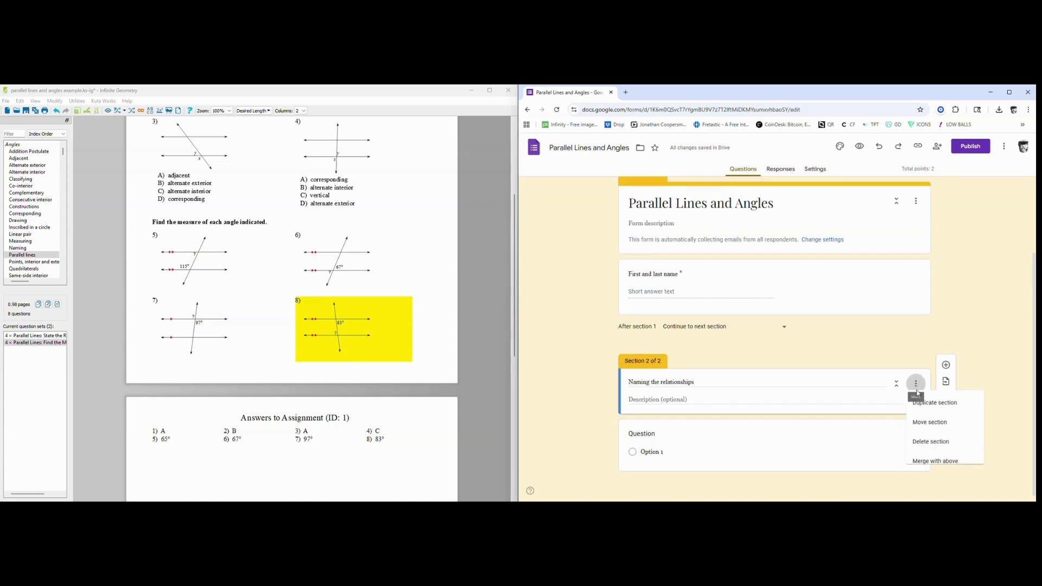
{"action": "left_click", "coordinate": [931, 442]}
{"action": "left_click", "coordinate": [831, 356]}
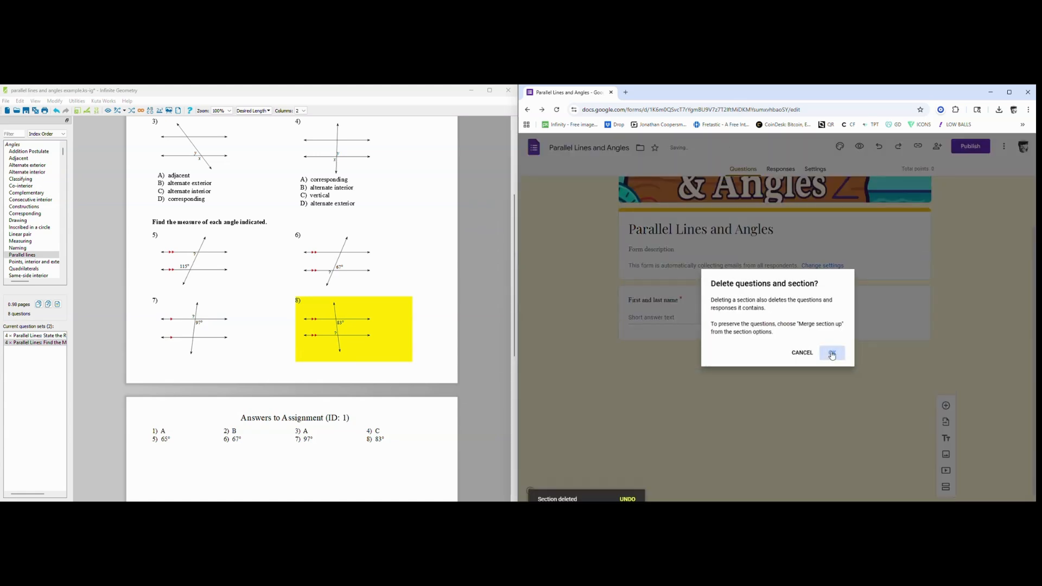
{"action": "left_click", "coordinate": [918, 319]}
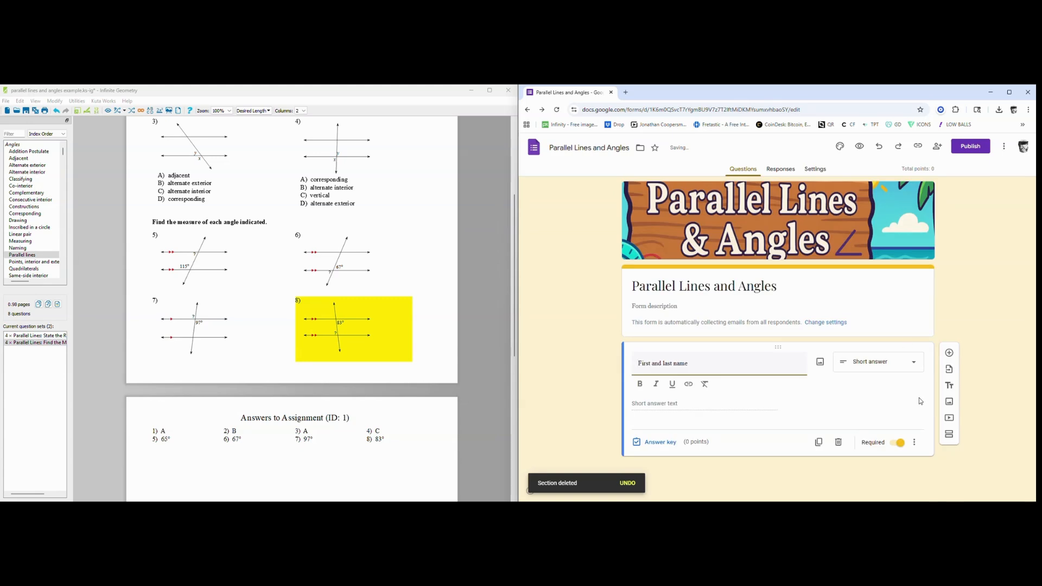
Add a new section after the First and last name question and title it Name the relationship
{"action": "scroll", "coordinate": [472, 373], "scroll_direction": "up", "scroll_amount": 4}
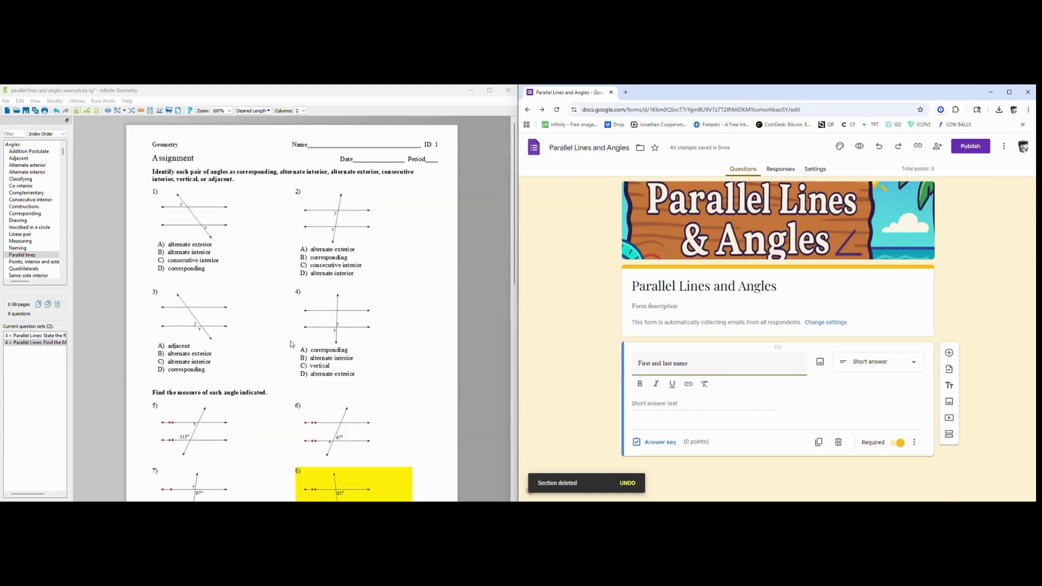
{"action": "scroll", "coordinate": [237, 240], "scroll_direction": "down", "scroll_amount": 4}
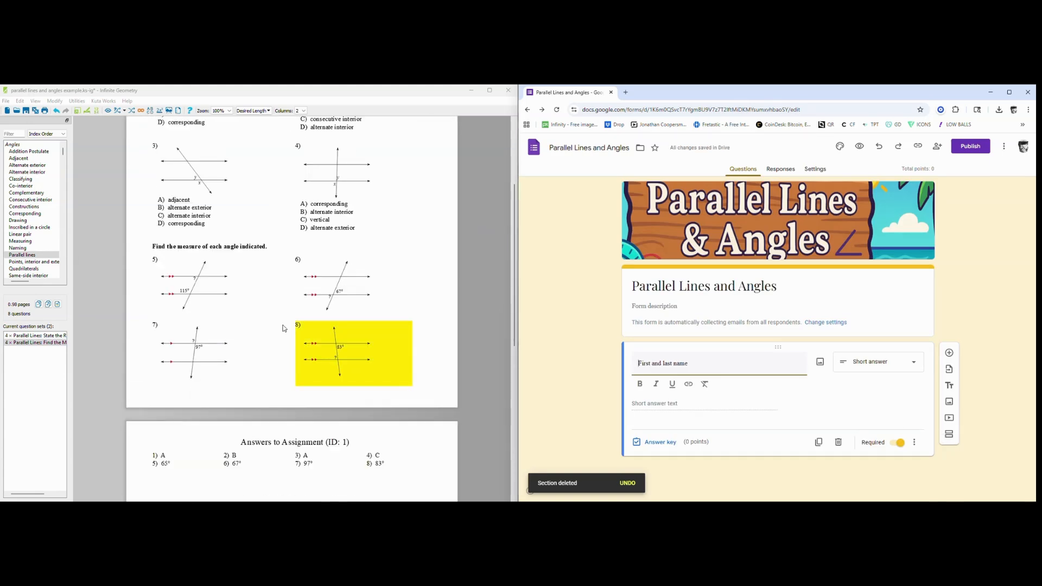
{"action": "left_click", "coordinate": [949, 434]}
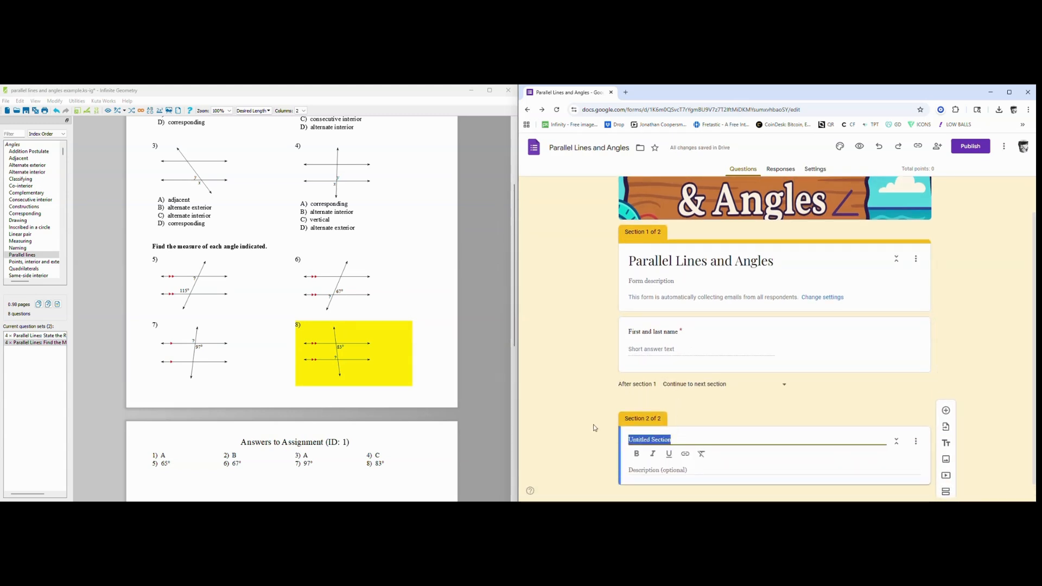
{"action": "type", "text": "Name "}
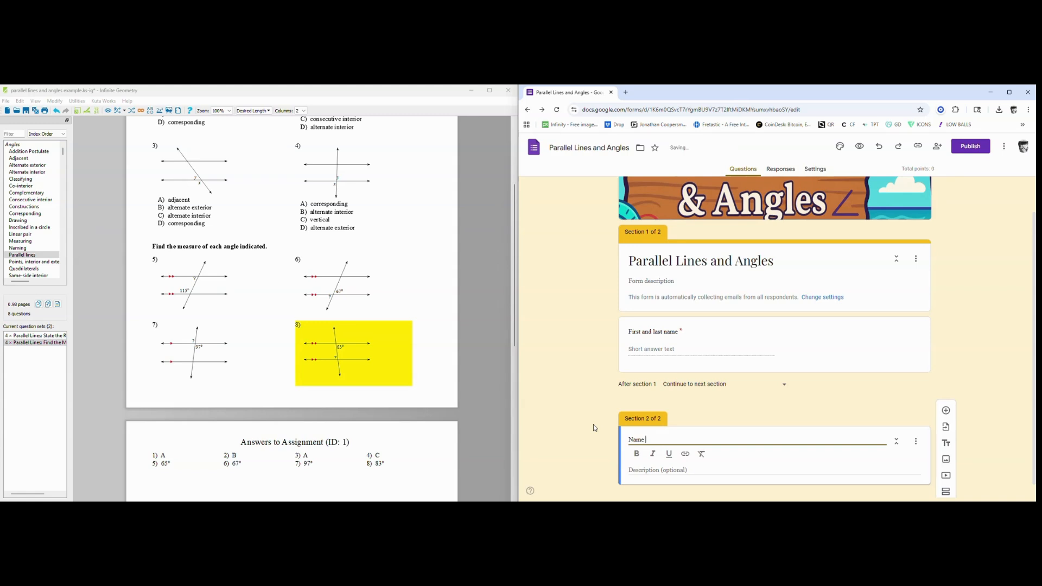
{"action": "type", "text": "the relationship"}
{"action": "key", "text": "BackSpace"}
Switch to the Infinite Geometry worksheet and show the answers on its questions
{"action": "scroll", "coordinate": [352, 304], "scroll_direction": "up", "scroll_amount": 3}
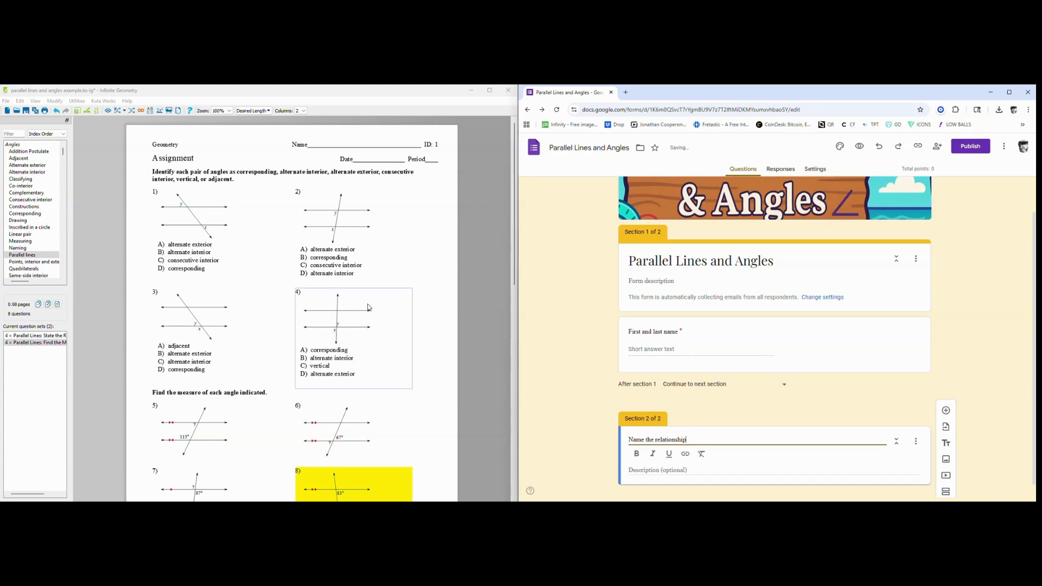
{"action": "left_click", "coordinate": [108, 111]}
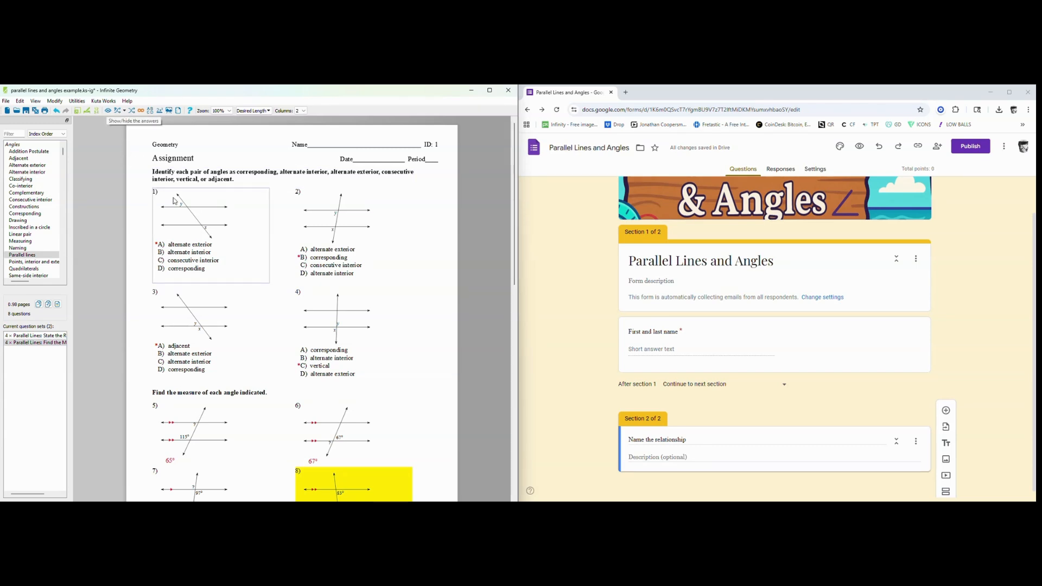
Add a multiple choice question to the new section of the form with Slide1.JPG from Desktop > kuta to google forms > parallel lines and angles
{"action": "scroll", "coordinate": [774, 404], "scroll_direction": "down", "scroll_amount": 1}
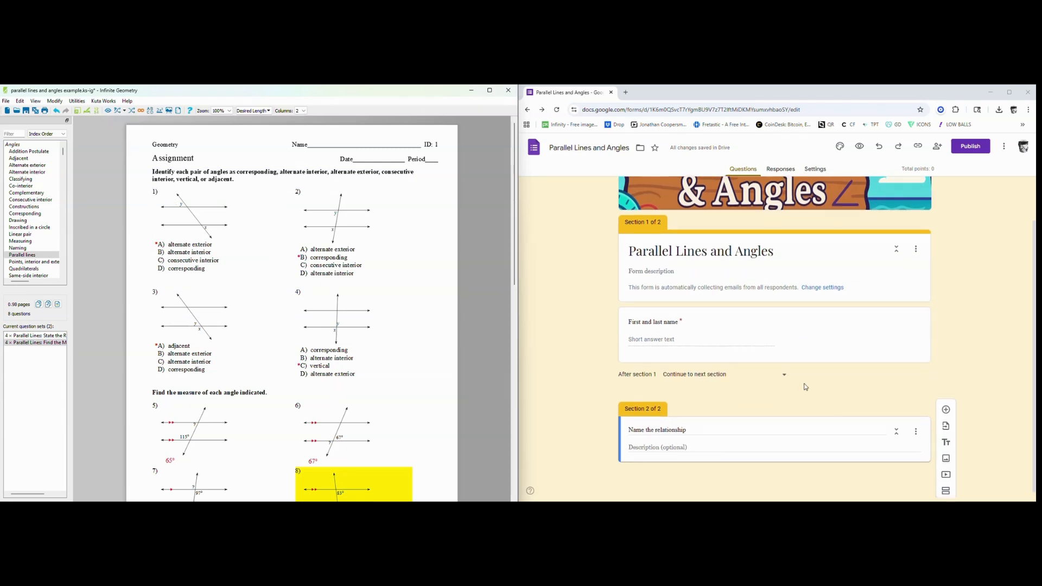
{"action": "left_click", "coordinate": [945, 410]}
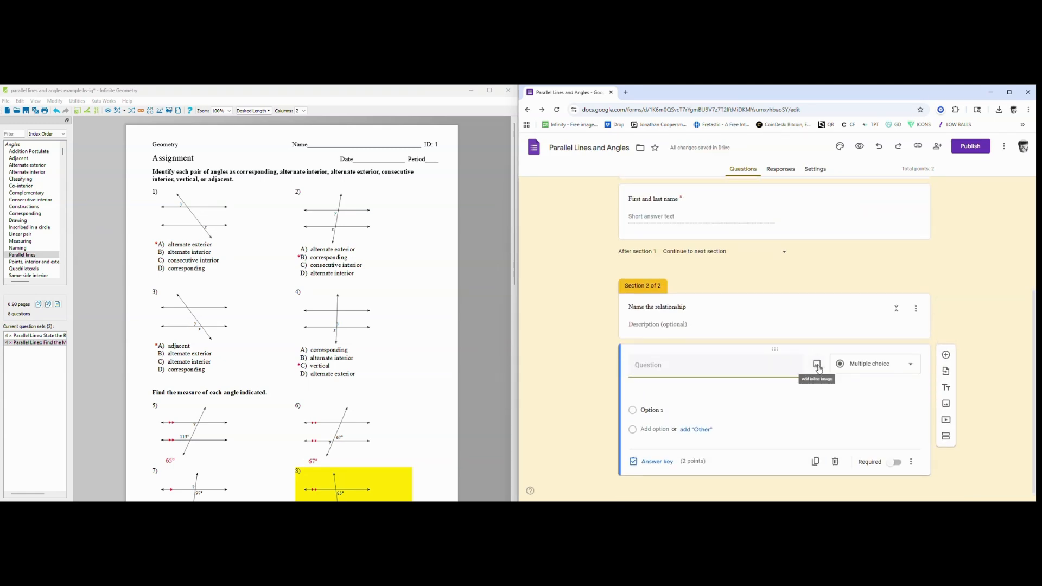
{"action": "left_click", "coordinate": [817, 365]}
{"action": "left_click", "coordinate": [779, 372]}
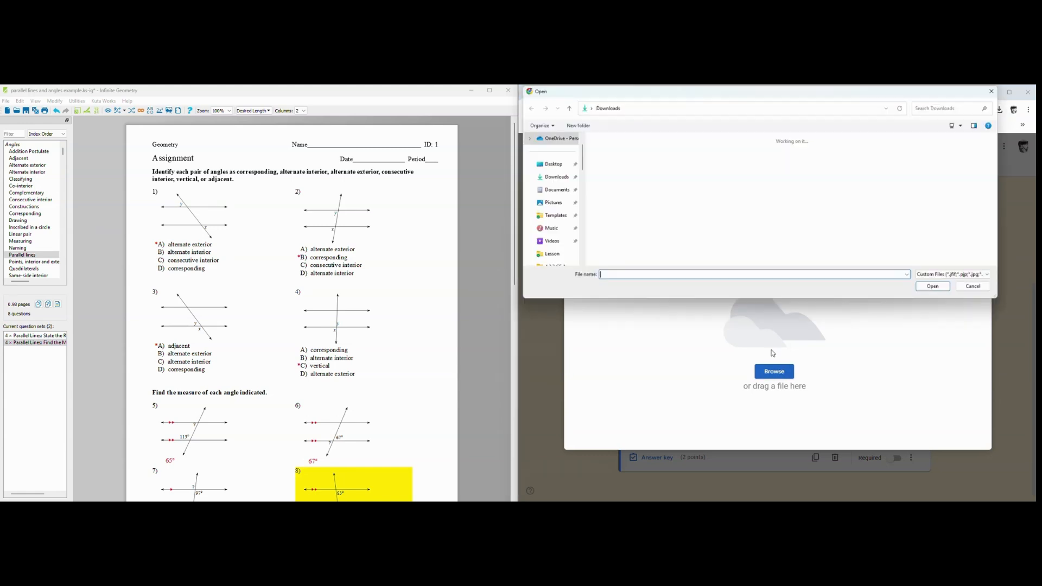
{"action": "left_click", "coordinate": [552, 164]}
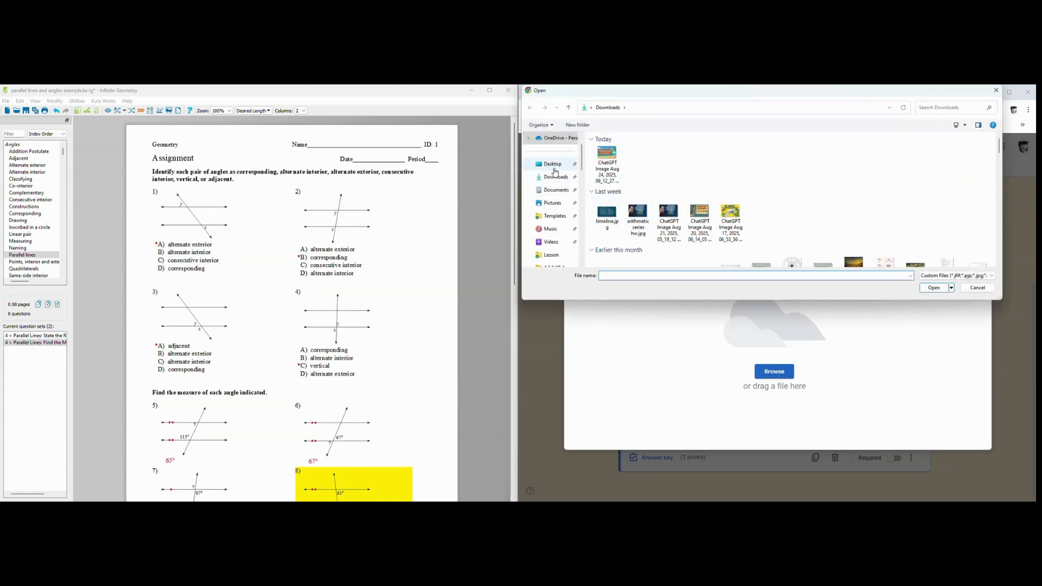
{"action": "double_click", "coordinate": [614, 162]}
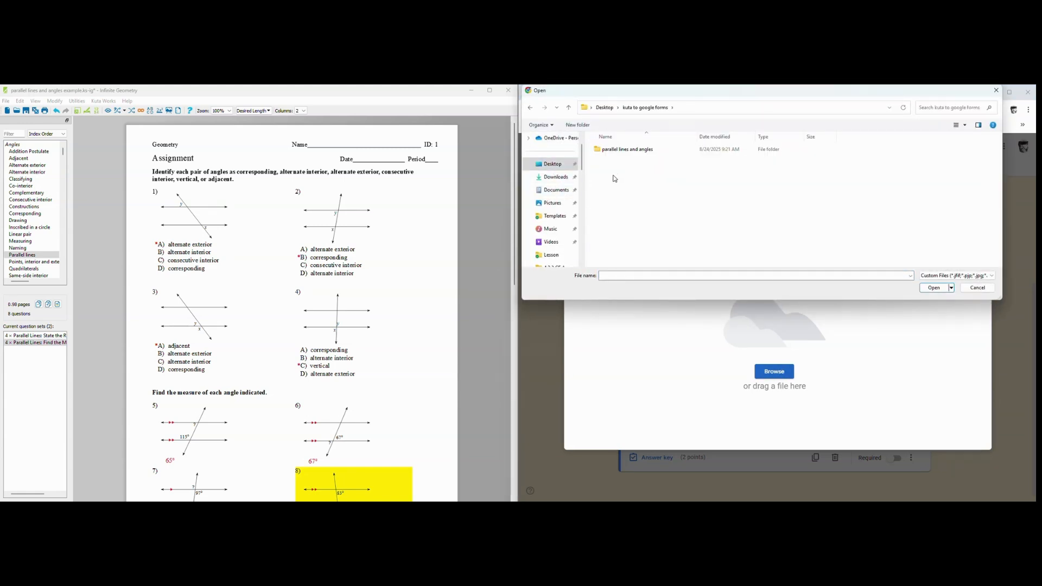
{"action": "left_click", "coordinate": [616, 153]}
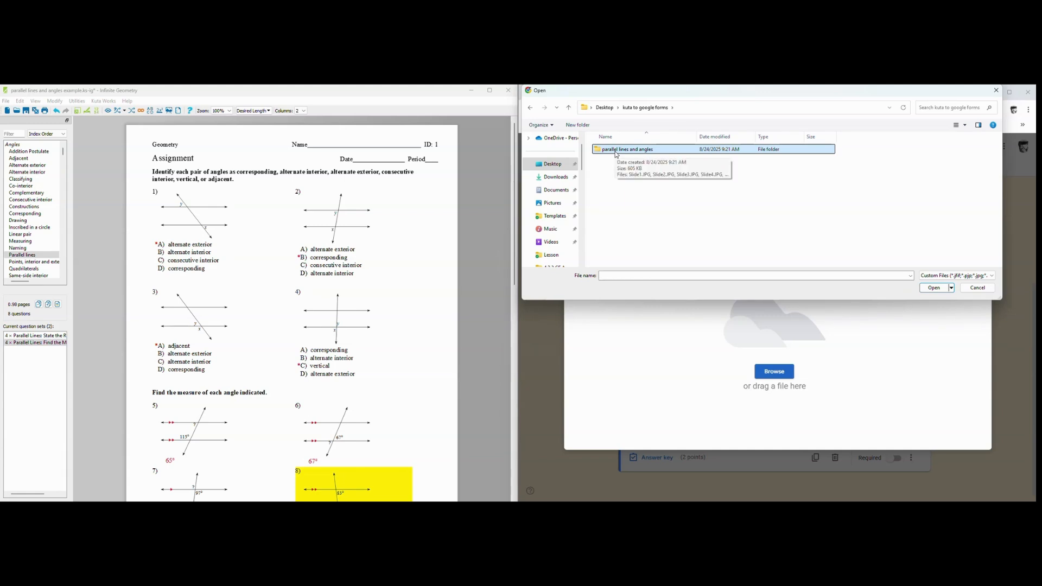
{"action": "double_click", "coordinate": [616, 152]}
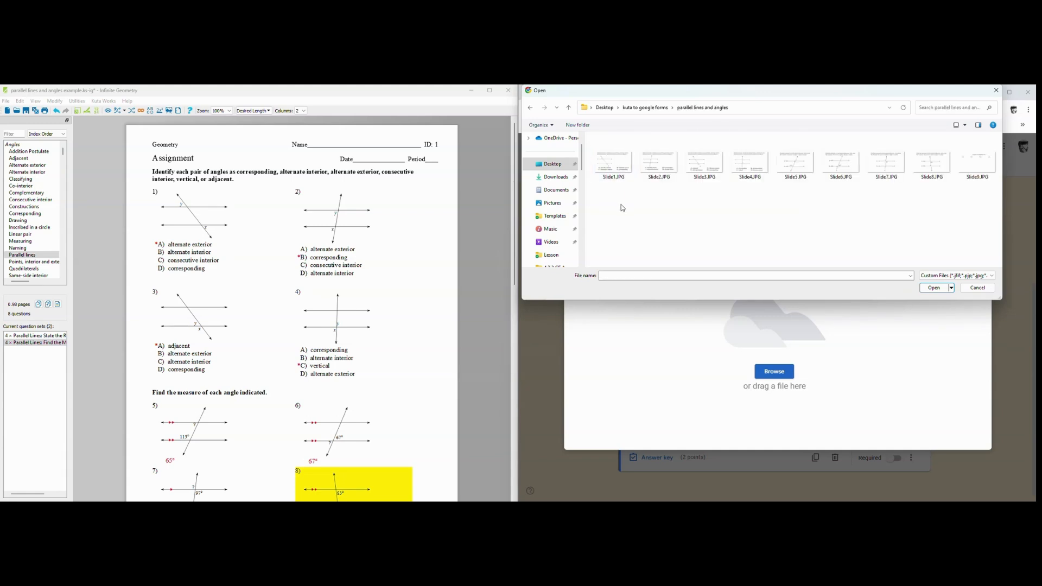
{"action": "double_click", "coordinate": [601, 169]}
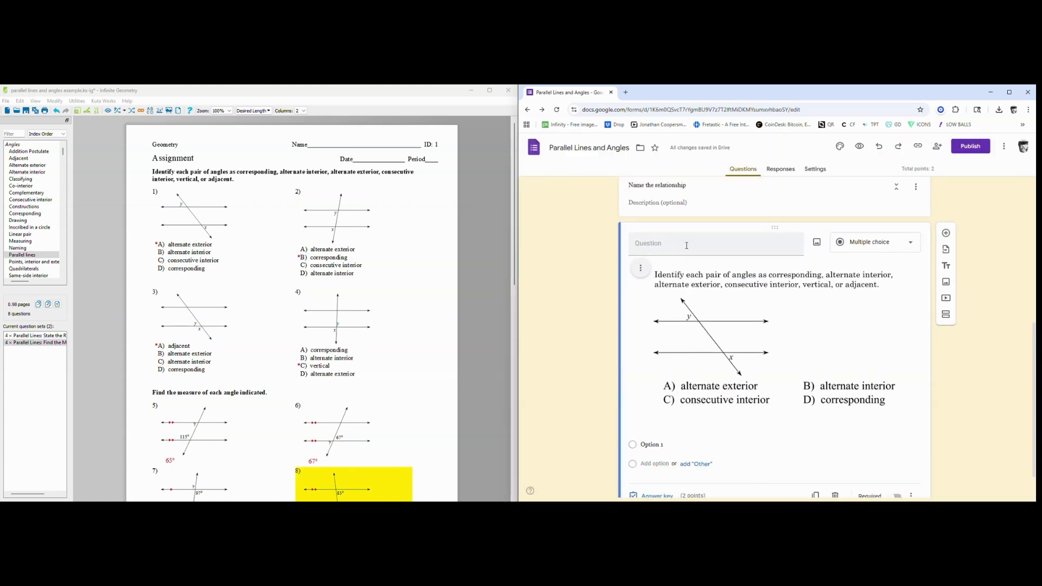
Give the question the options A, B, C and D, and mark A as correct in its answer key
{"action": "left_click", "coordinate": [689, 441]}
{"action": "type", "text": "A"}
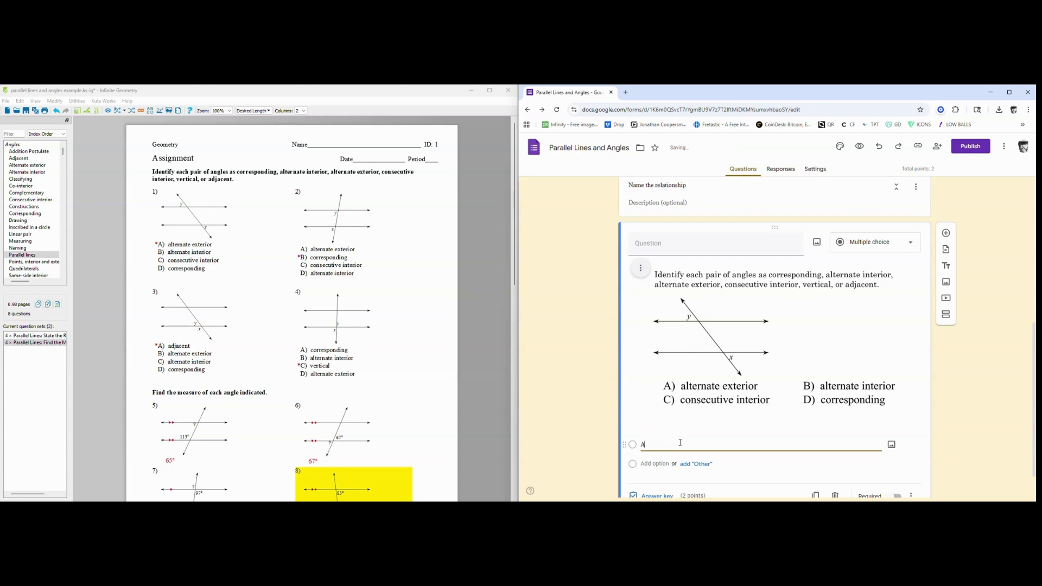
{"action": "left_click", "coordinate": [673, 442]}
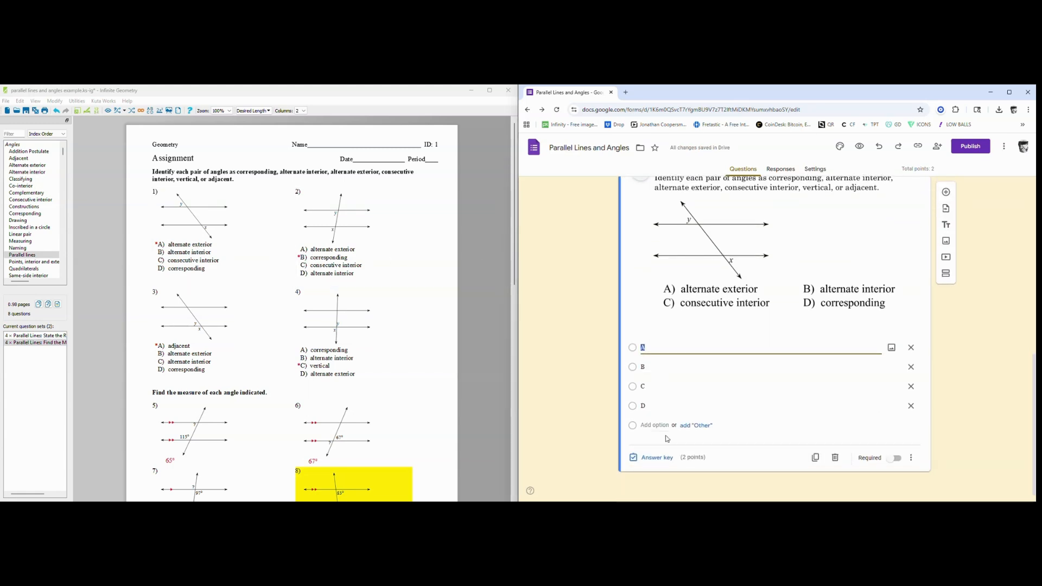
{"action": "left_click", "coordinate": [656, 457]}
{"action": "left_click", "coordinate": [636, 376]}
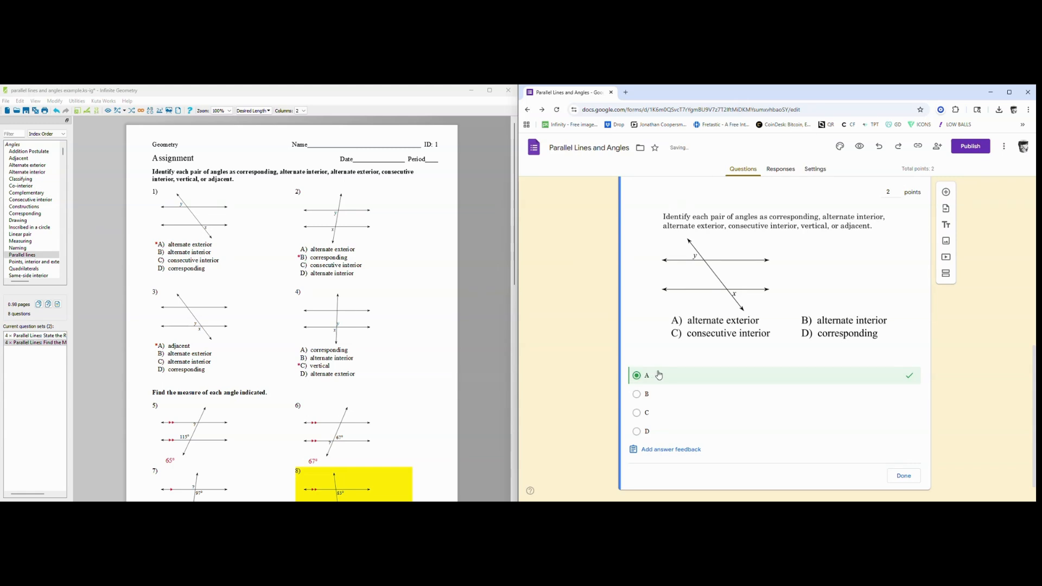
{"action": "scroll", "coordinate": [814, 386], "scroll_direction": "down", "scroll_amount": 3}
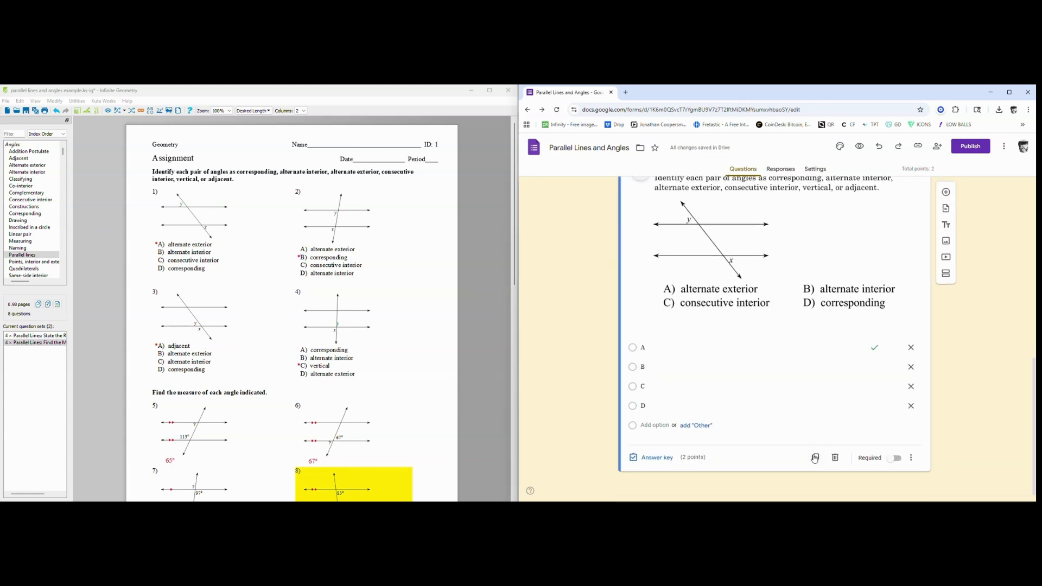
Duplicate the finished angle-pair question together with its image, options and answer key
{"action": "left_click", "coordinate": [815, 458]}
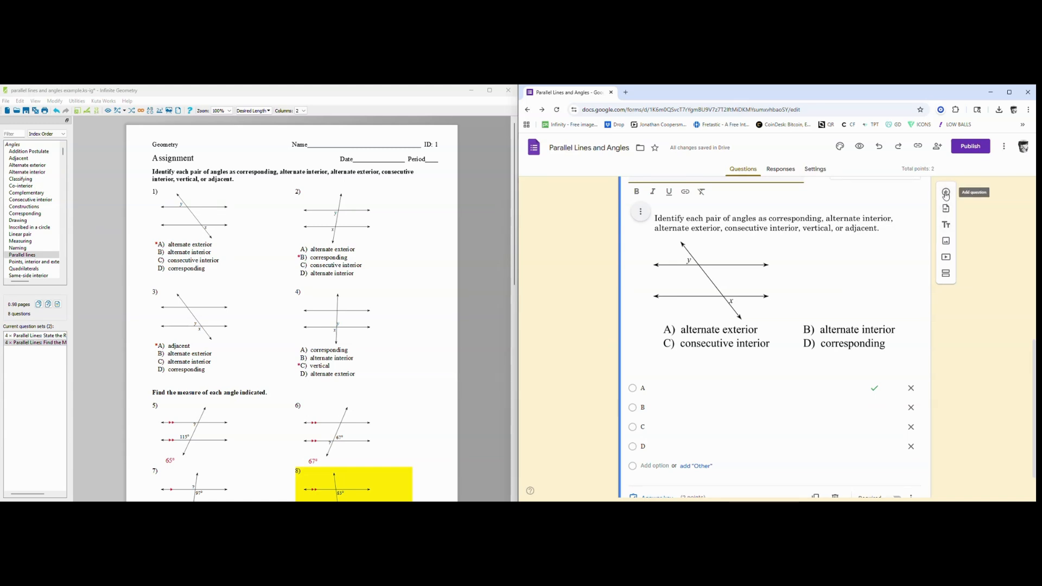
{"action": "scroll", "coordinate": [786, 374], "scroll_direction": "down", "scroll_amount": 1}
{"action": "left_click", "coordinate": [814, 457]}
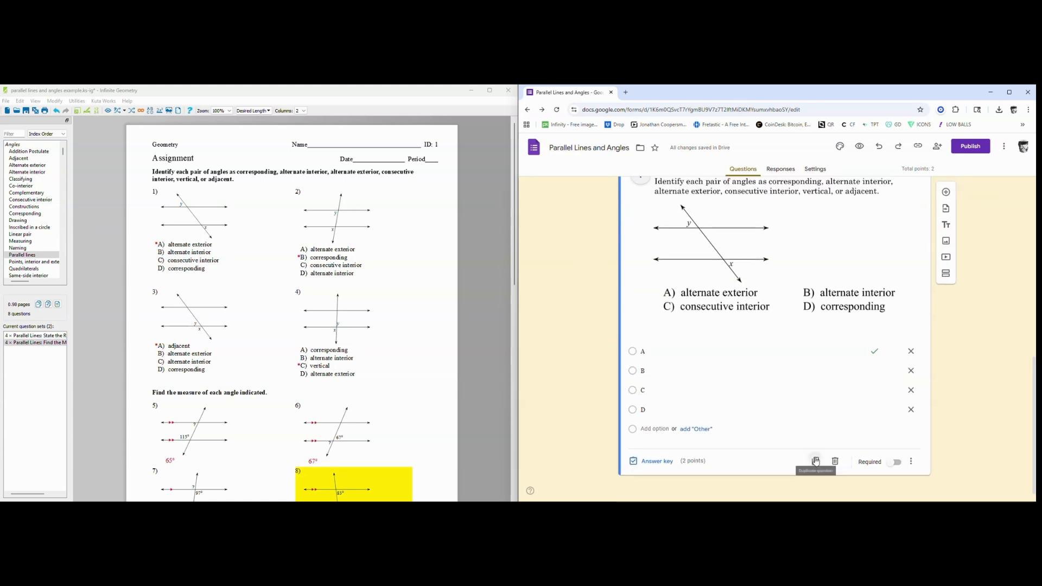